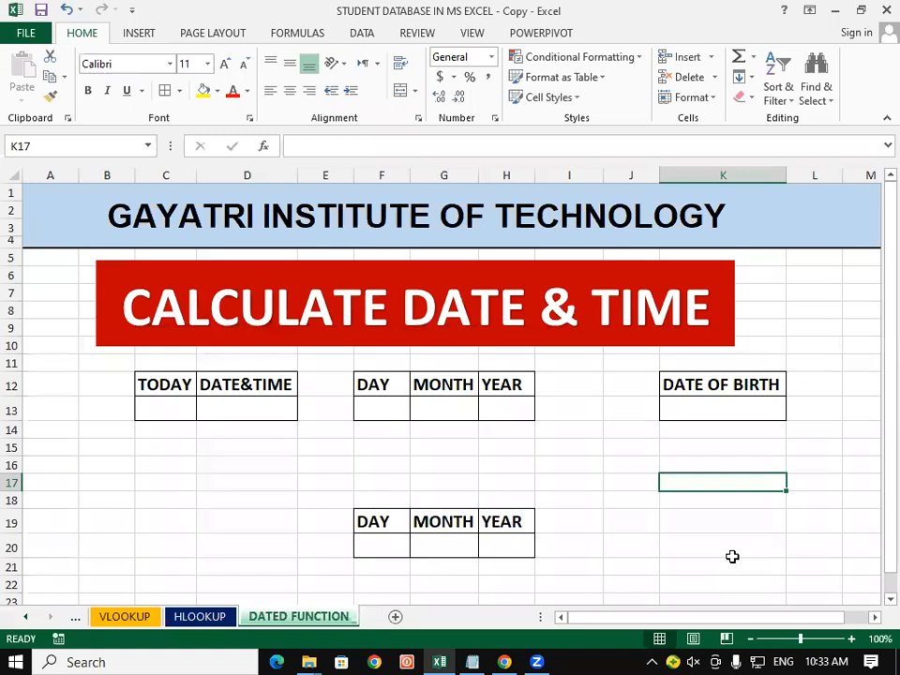
Select cells J17, I17, J18:J19 and K17 in the worksheet
left_click(613, 487)
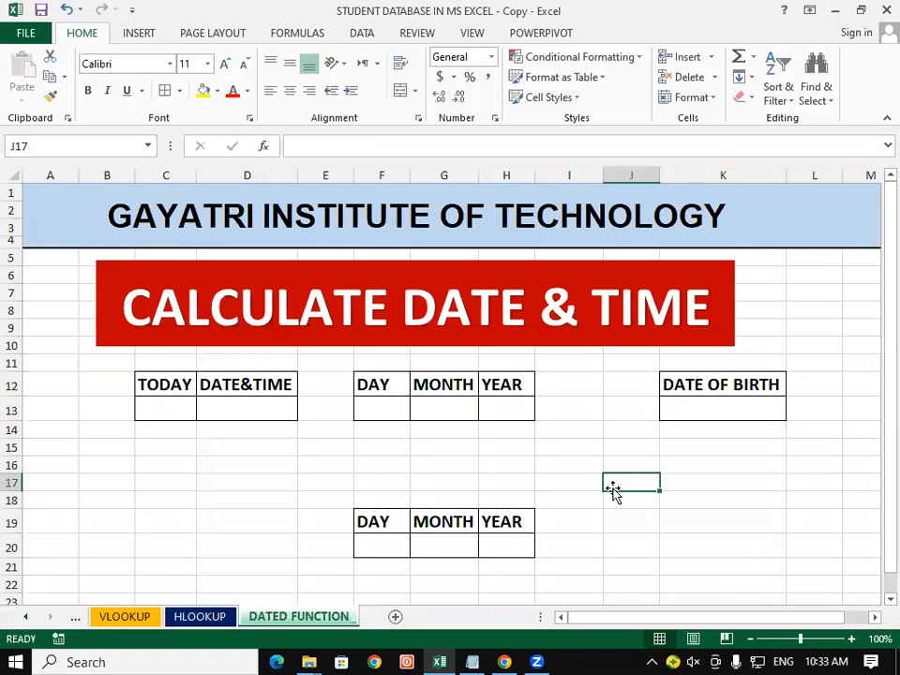
left_click(565, 477)
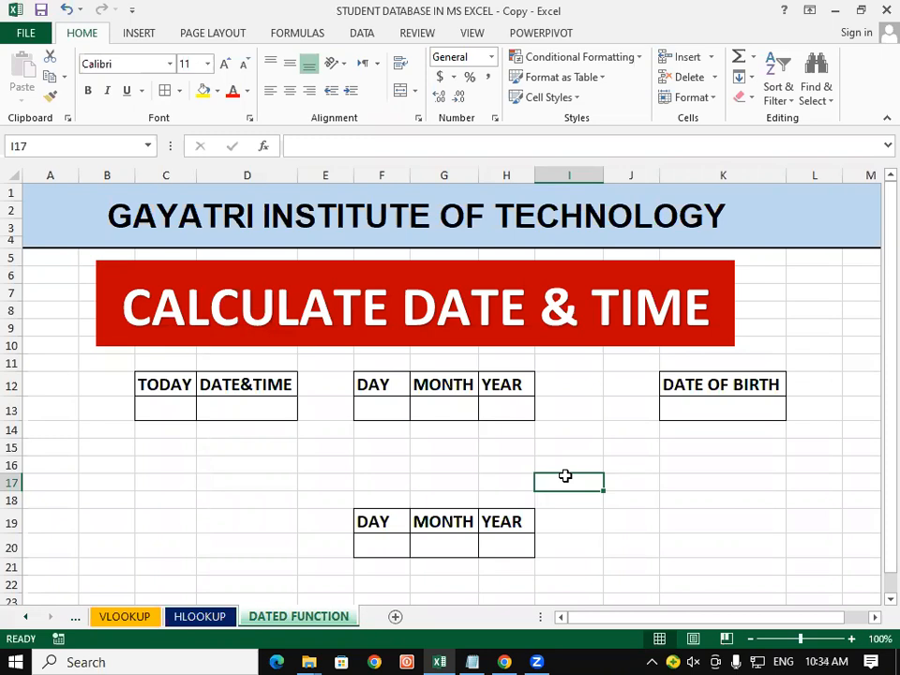
left_click_drag(603, 517, 606, 485)
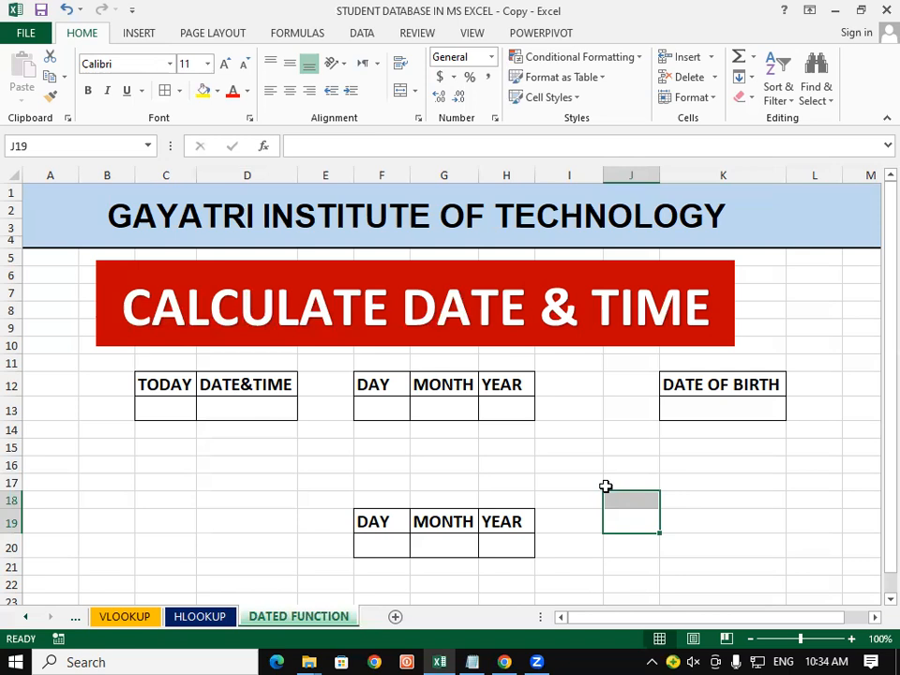
left_click(724, 485)
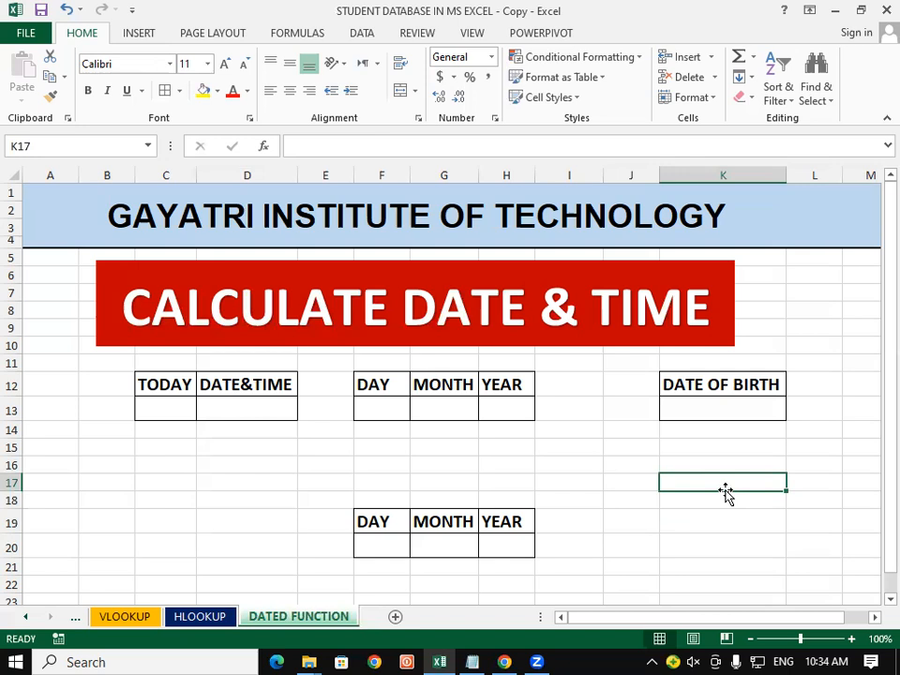
Minimize Excel, Chrome, Notepad and the folder windows, then open Control Panel from the desktop
left_click(648, 79)
left_click(837, 13)
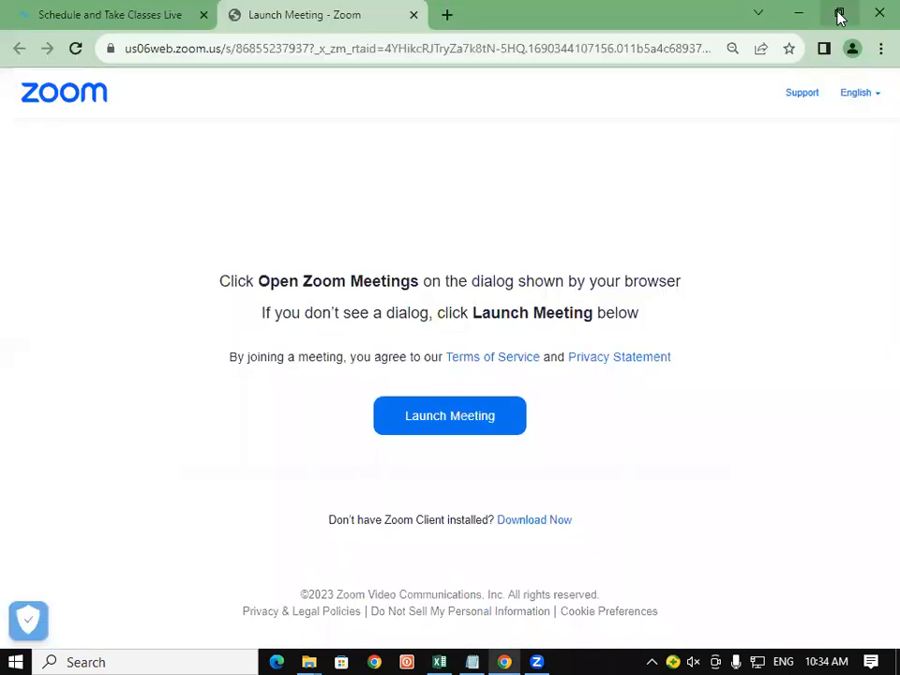
left_click(801, 15)
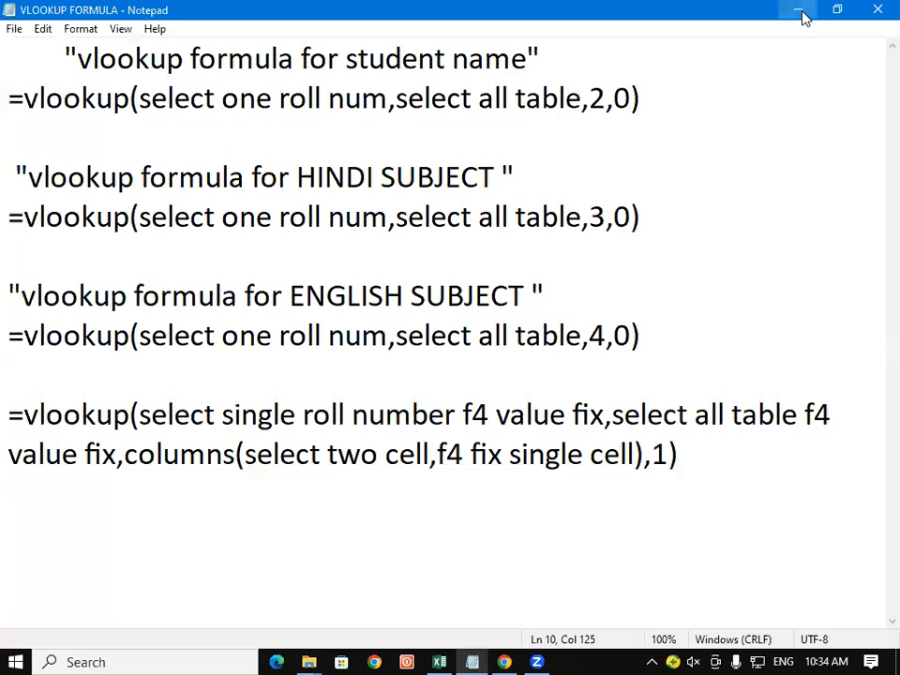
left_click(802, 15)
left_click(801, 15)
left_click(802, 15)
left_click(803, 16)
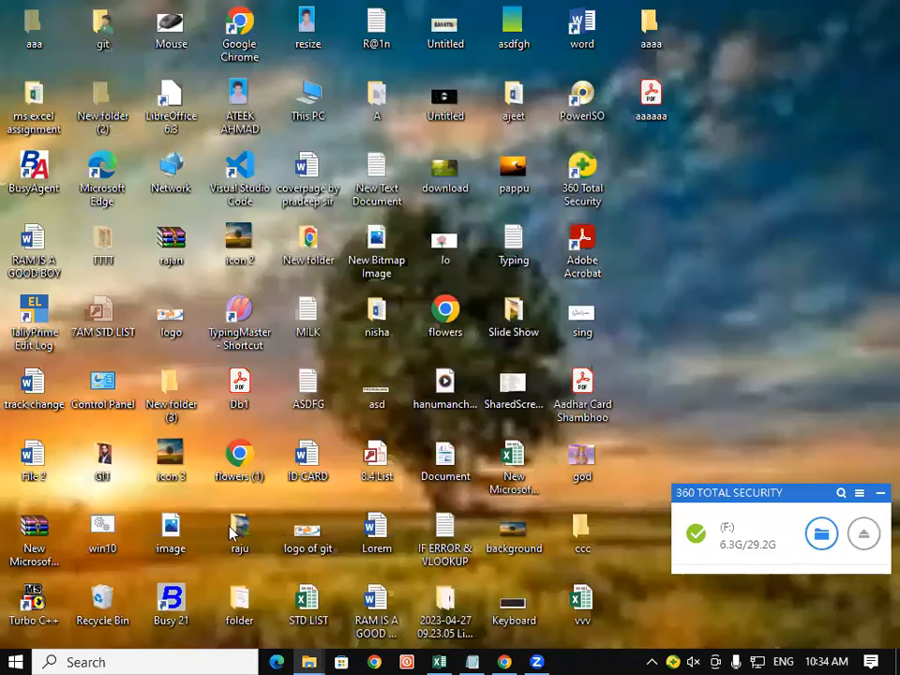
double_click(89, 394)
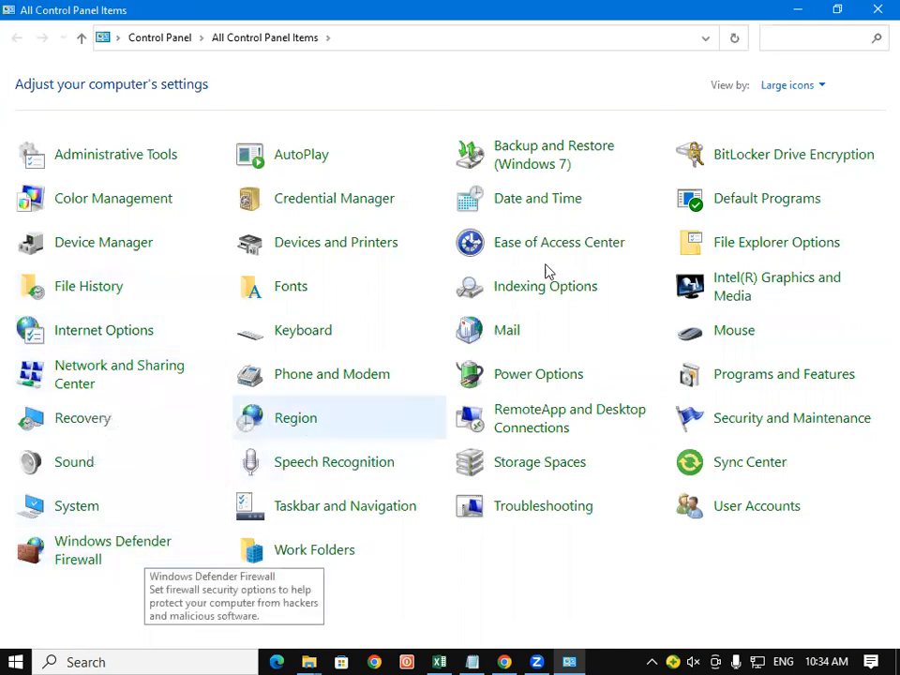
Set the Windows short date format to dd-MMM-yy in the calendar settings, apply it, and close the dialogs
left_click(549, 202)
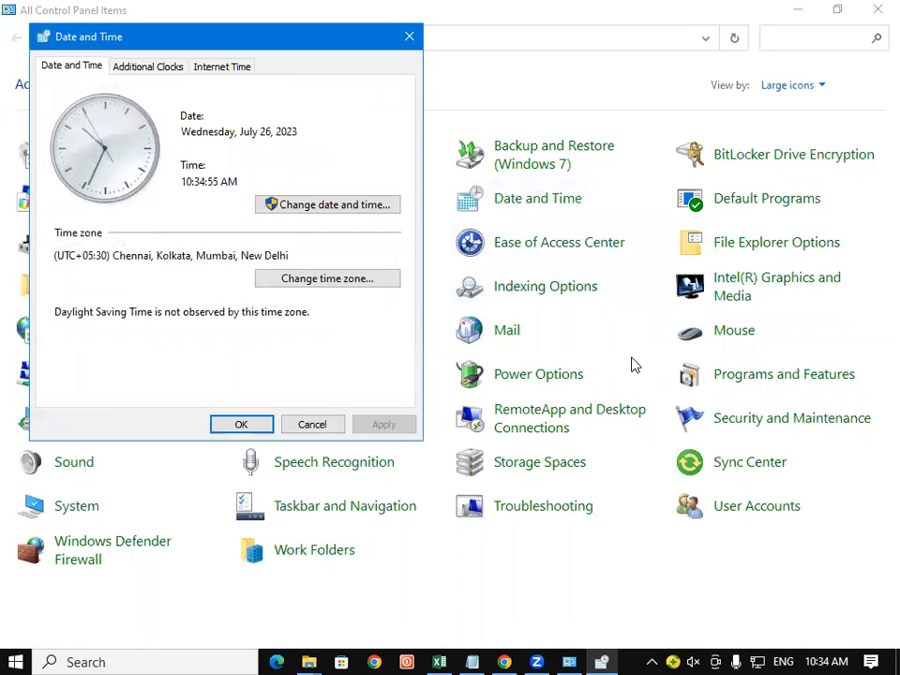
left_click(336, 208)
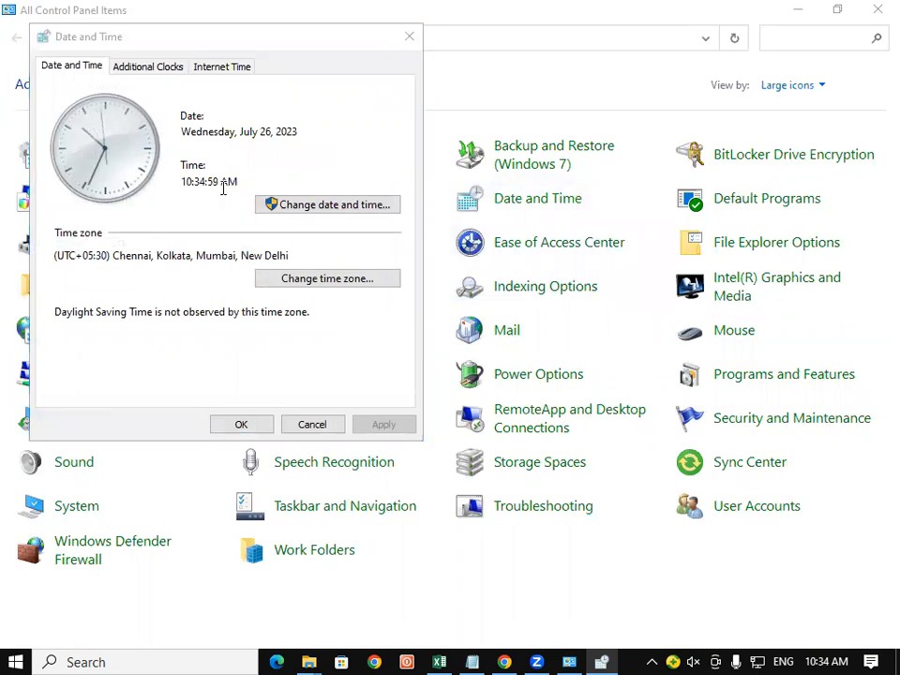
left_click(321, 212)
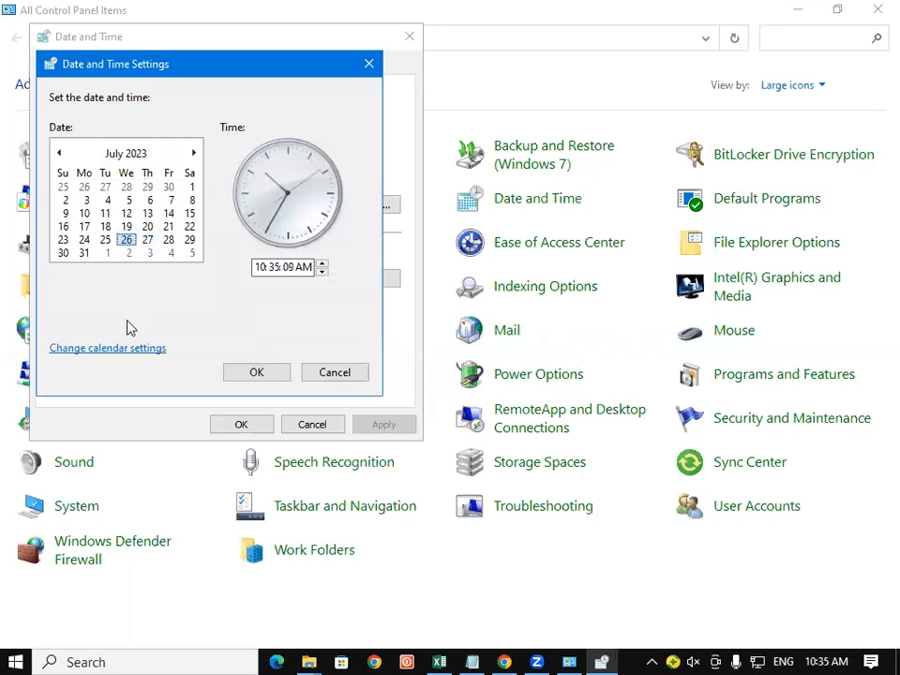
left_click(111, 353)
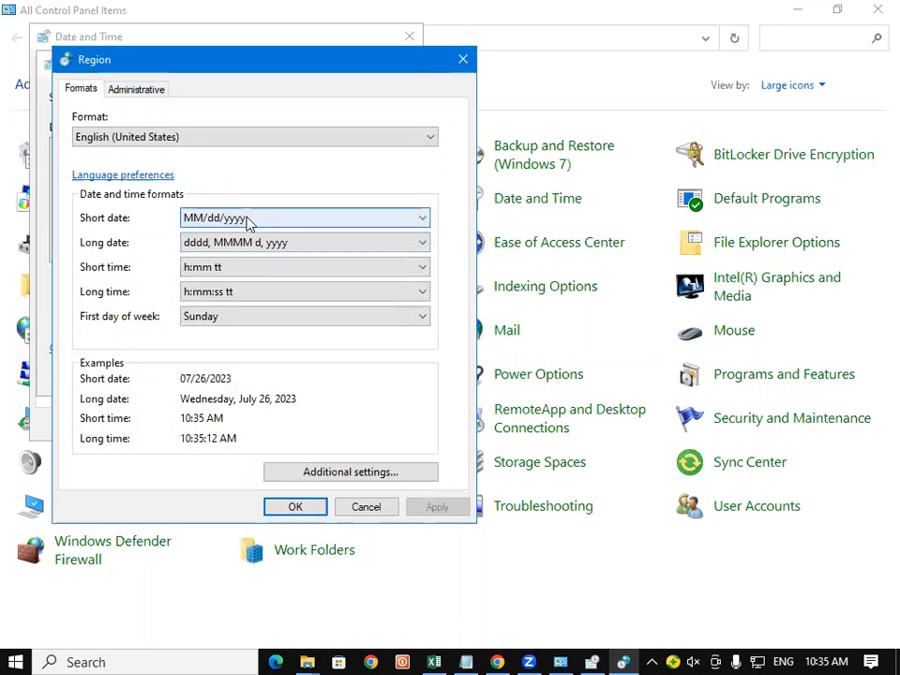
left_click(251, 225)
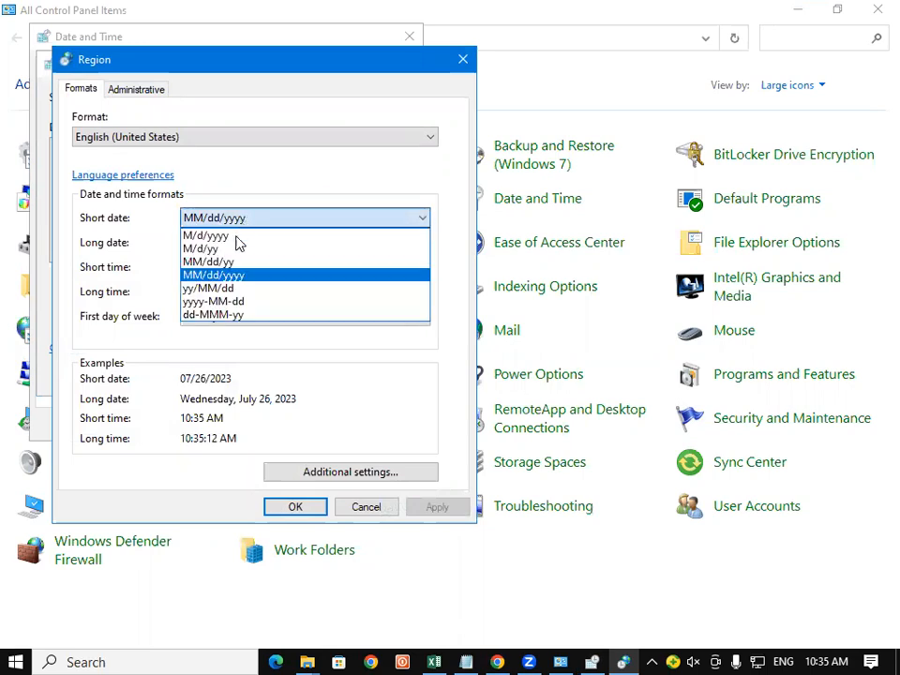
left_click(238, 316)
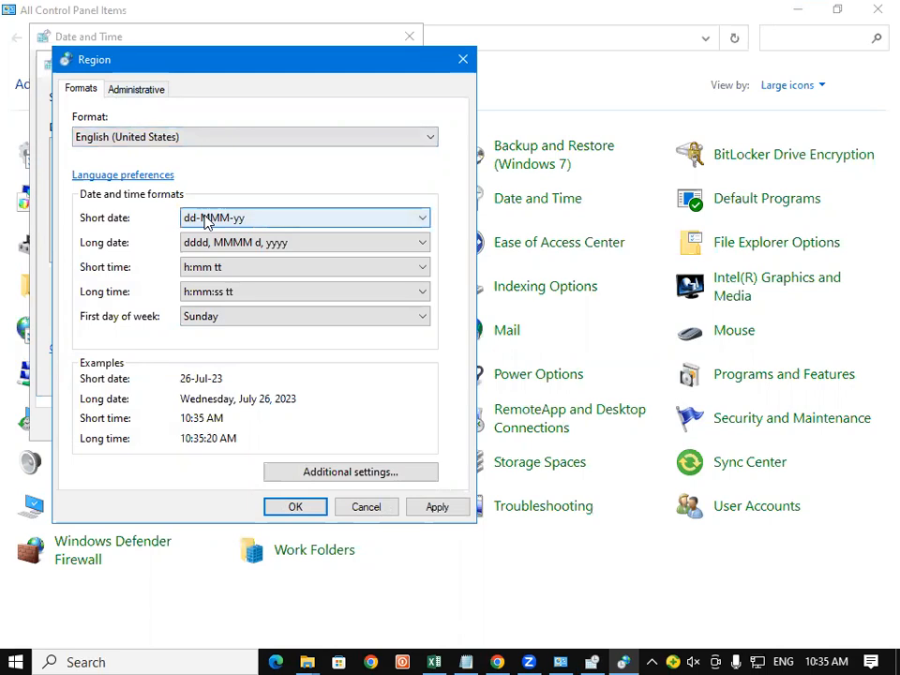
left_click(433, 511)
left_click(305, 506)
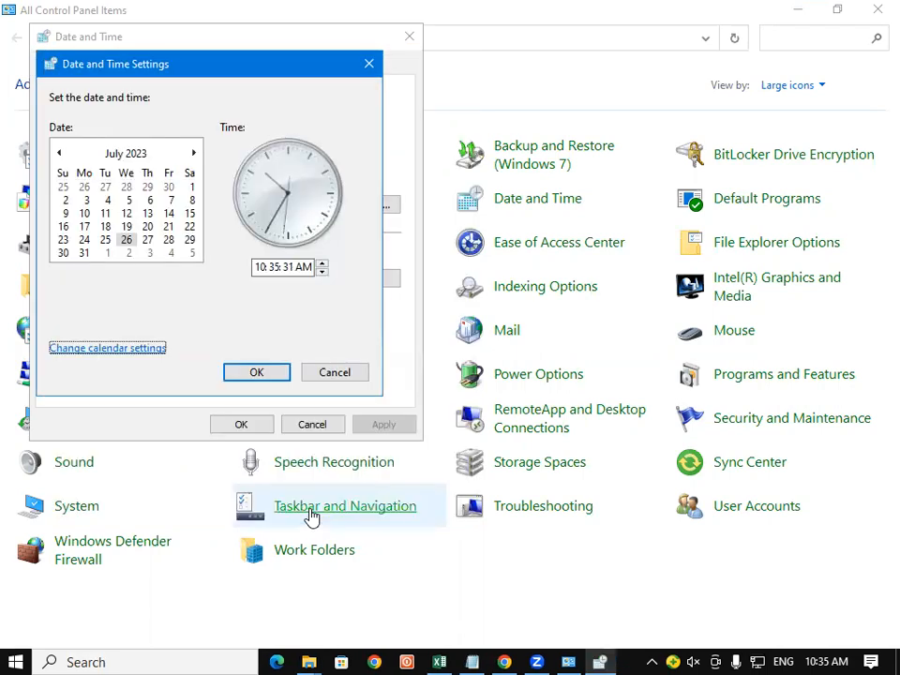
left_click(259, 375)
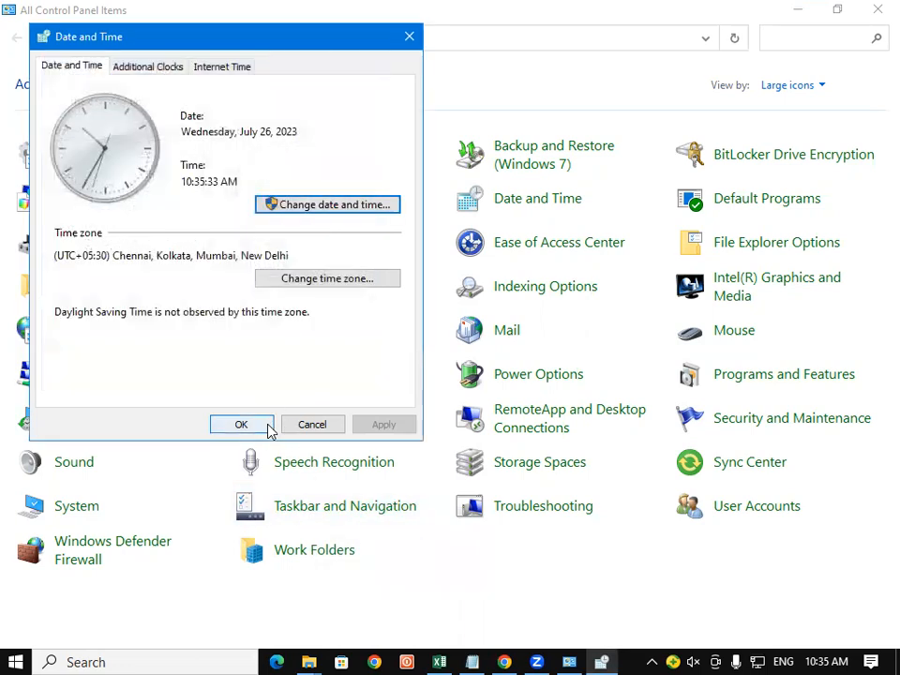
left_click(268, 428)
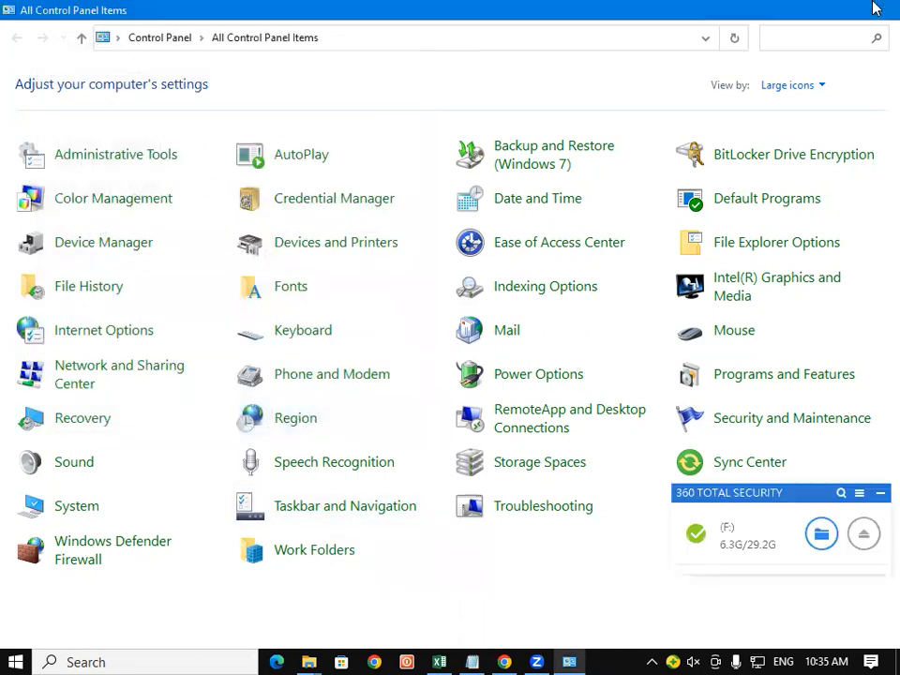
Close Control Panel and bring the Excel date workbook back, selecting cells C18 and C13
left_click(877, 10)
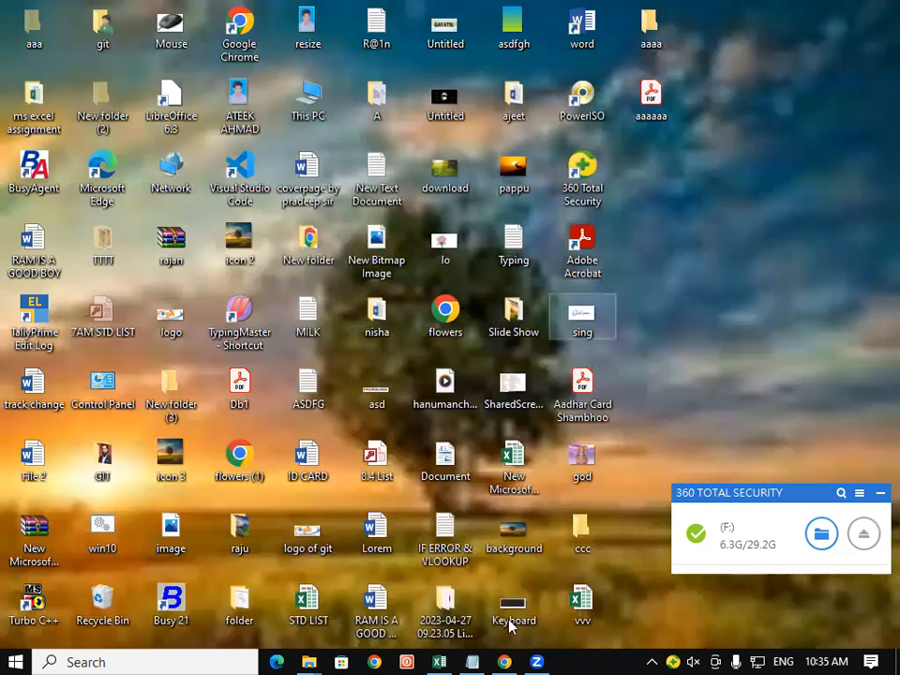
mouse_move(443, 659)
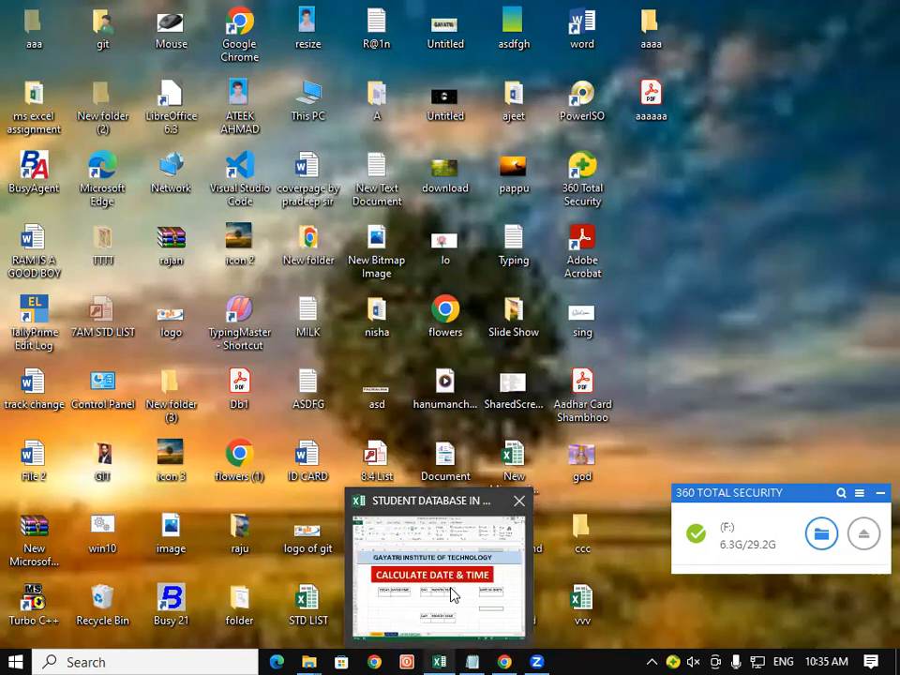
left_click(452, 596)
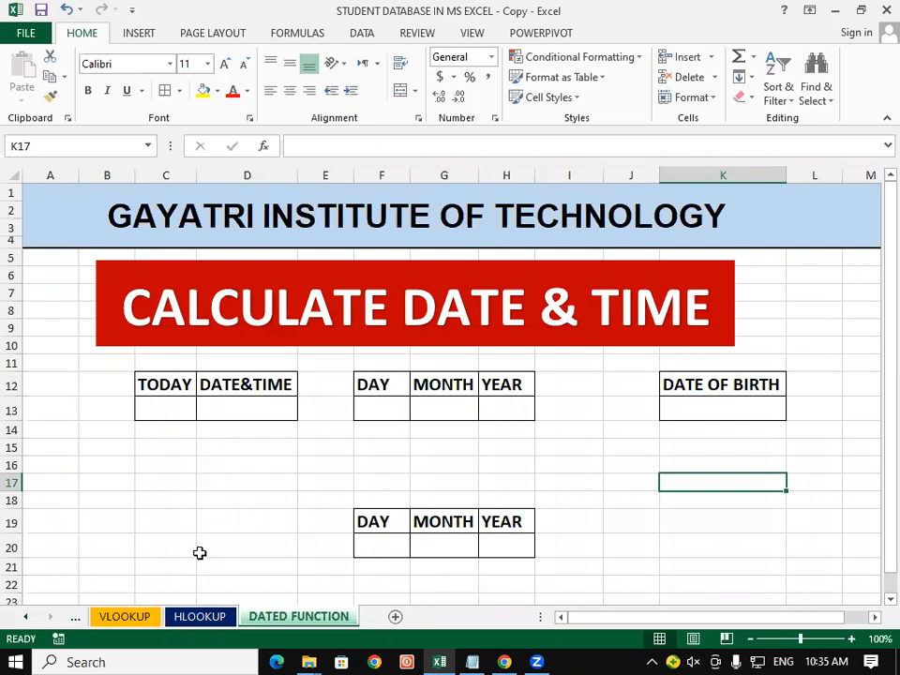
left_click(180, 496)
left_click(179, 409)
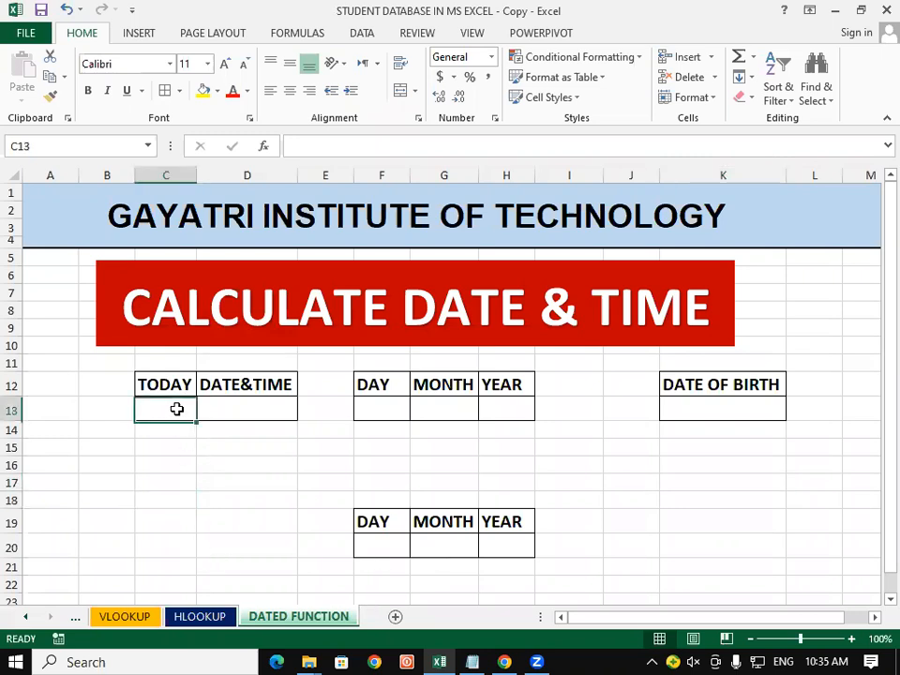
left_click(178, 507)
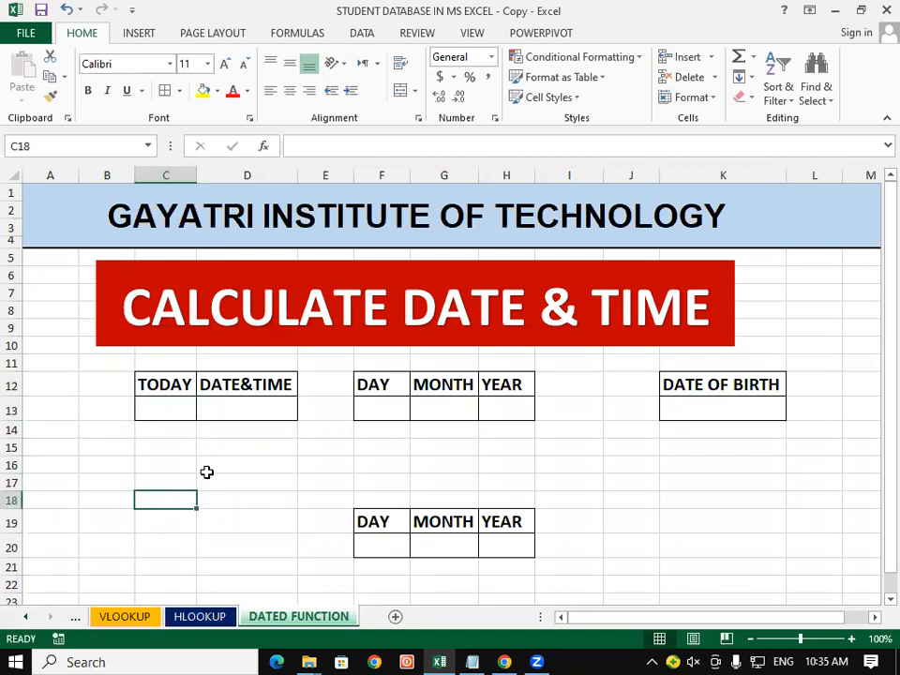
Copy the TODAY header's formatting from C12 onto C13:D13 with Format Painter
left_click(186, 390)
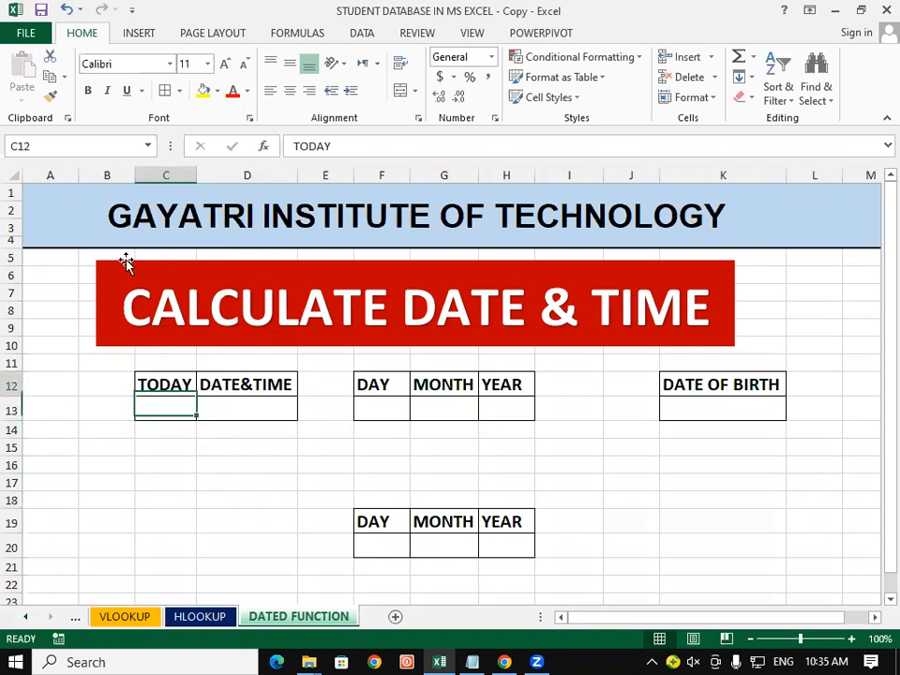
left_click(49, 97)
left_click_drag(180, 412, 252, 417)
left_click(231, 479)
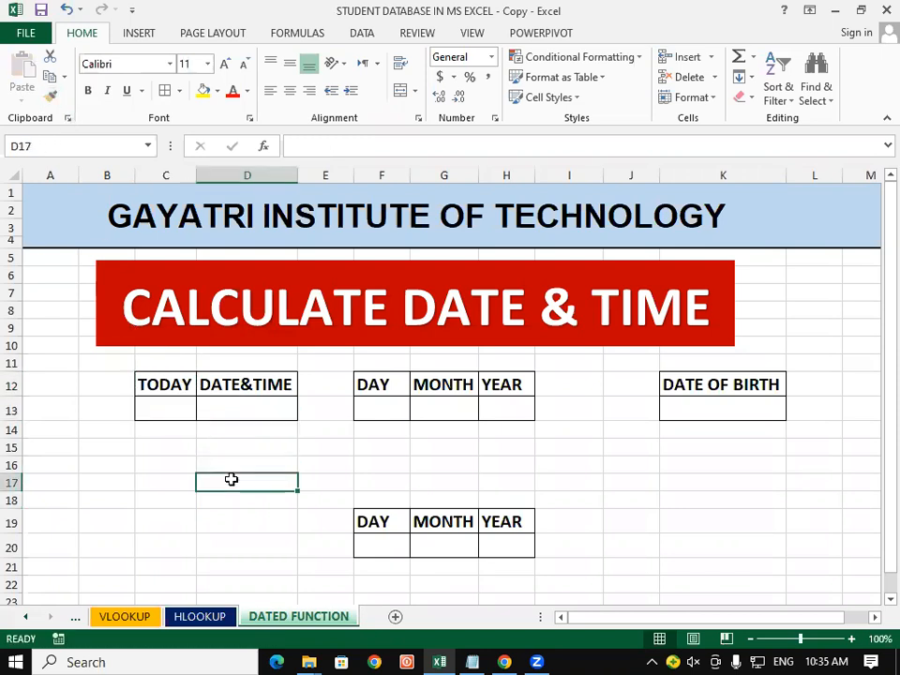
left_click(154, 413)
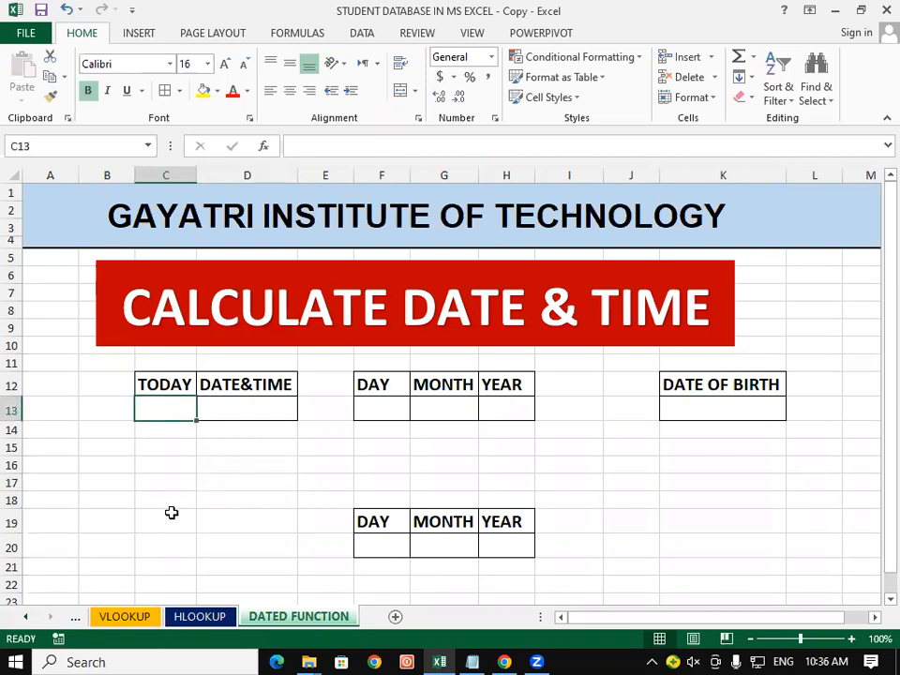
Enter =TODAY() in C13 so it shows 26-07-23, and check the formula
type("=")
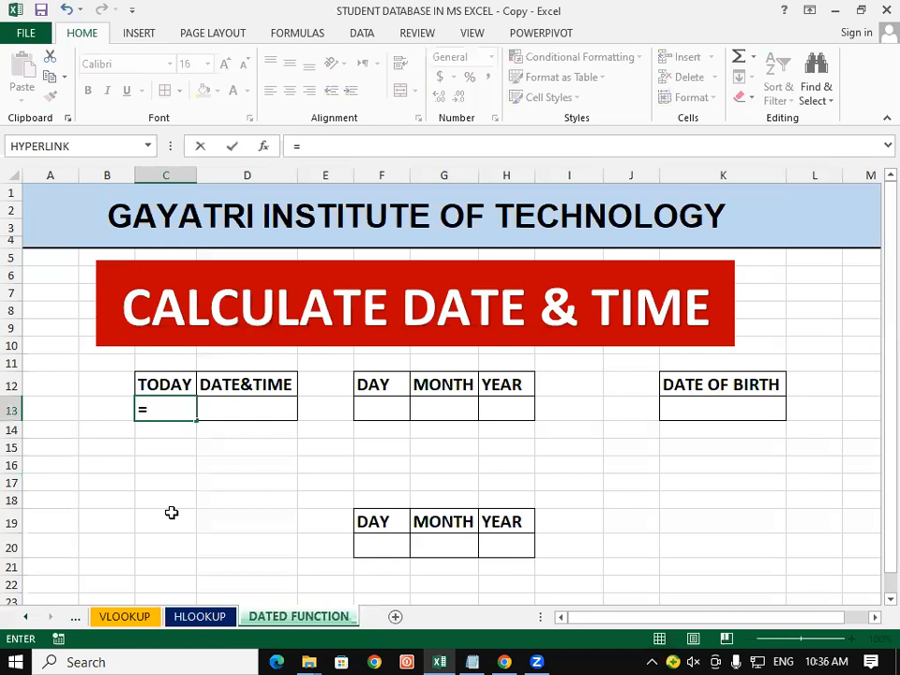
type("TO")
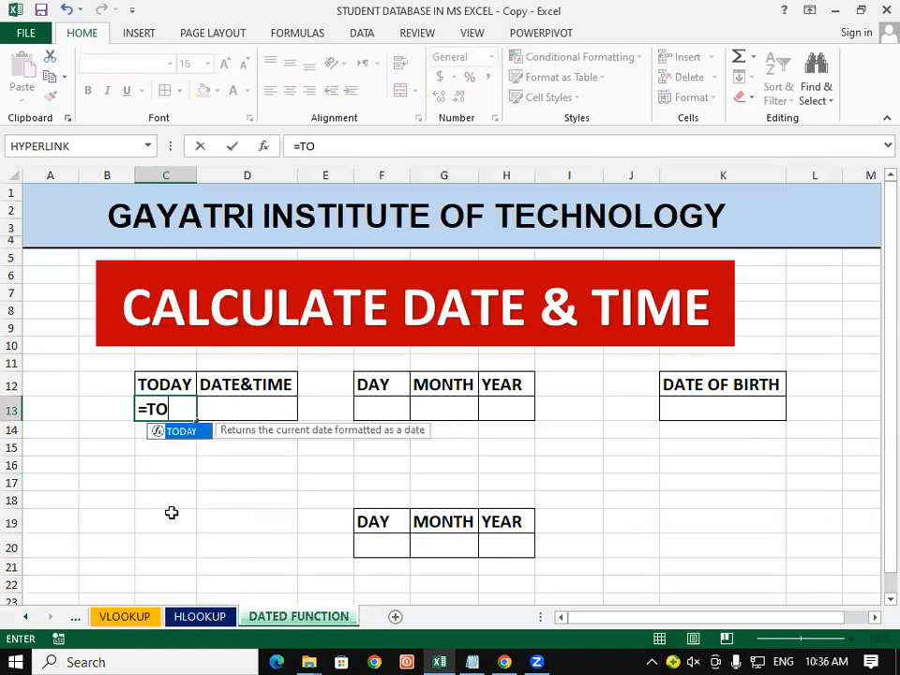
type("DAY")
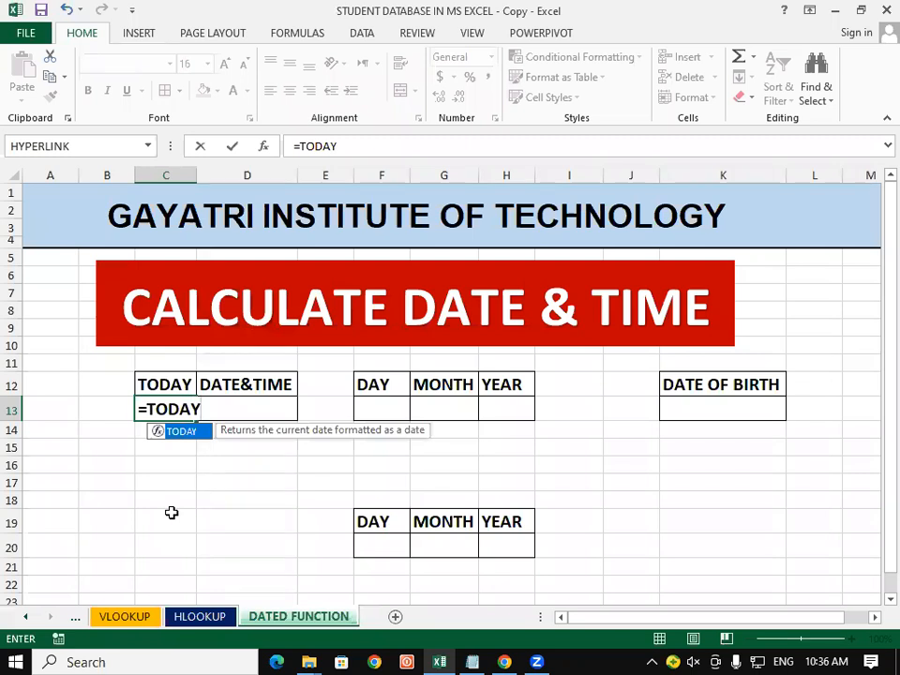
type("()")
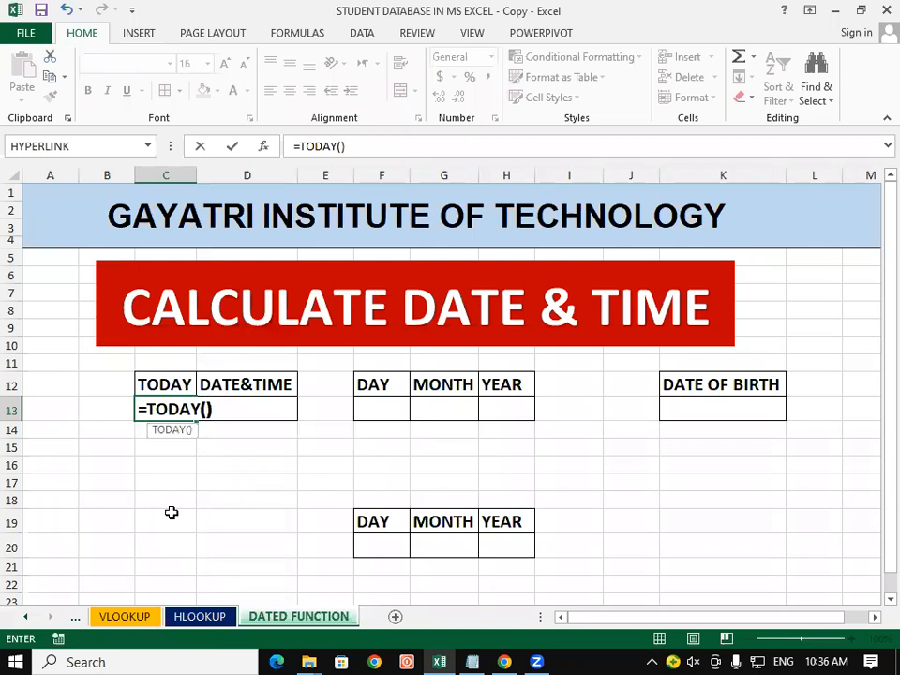
key("Return")
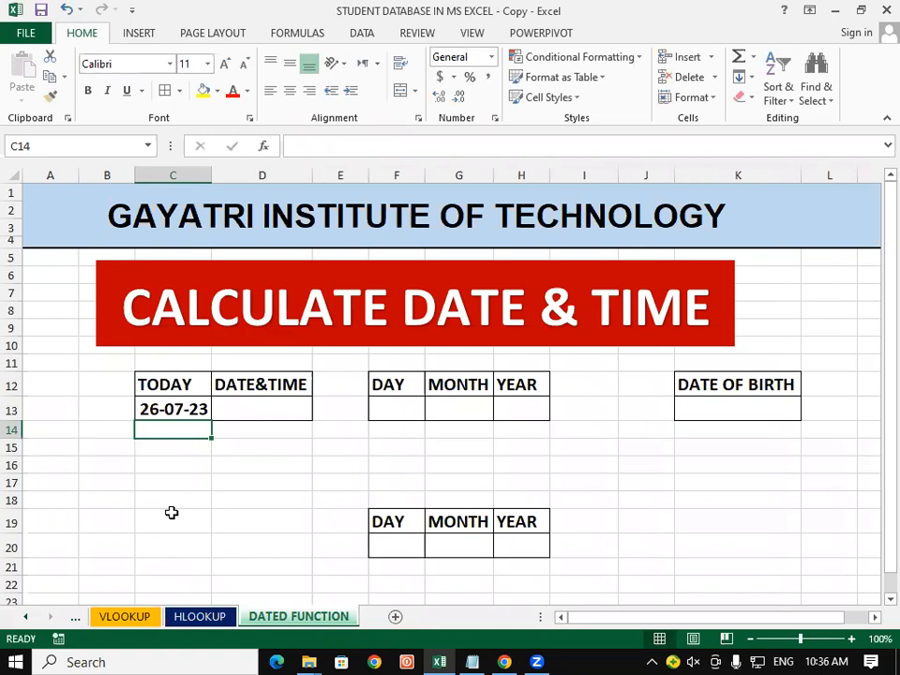
left_click(271, 449)
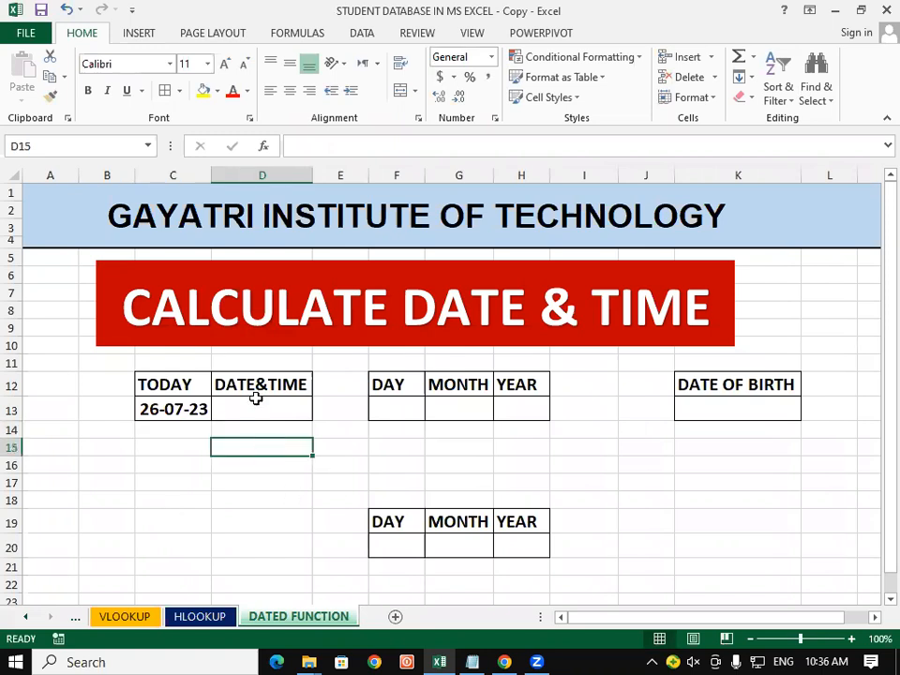
left_click(255, 399)
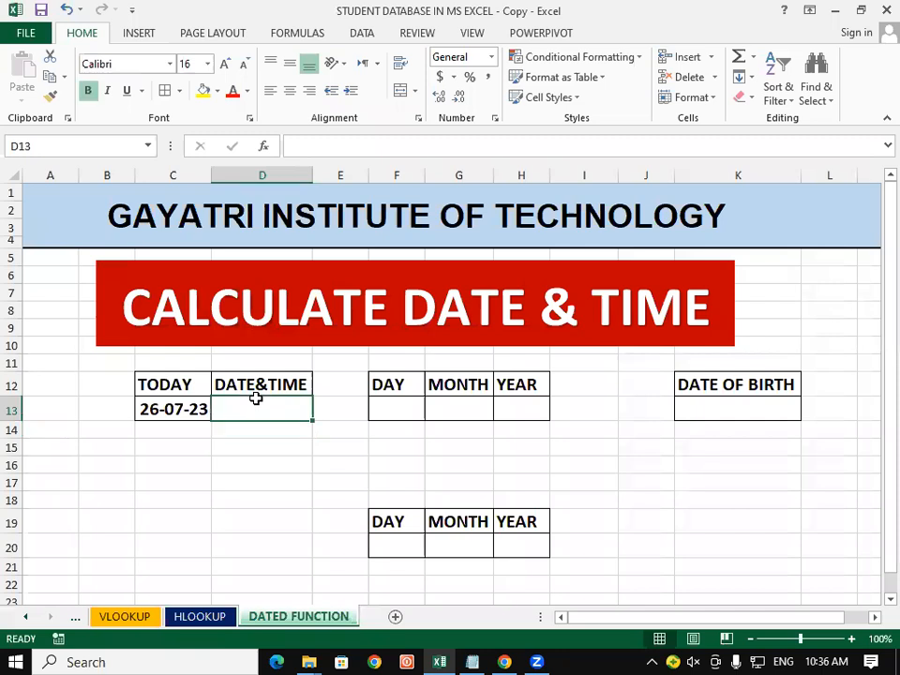
left_click(166, 408)
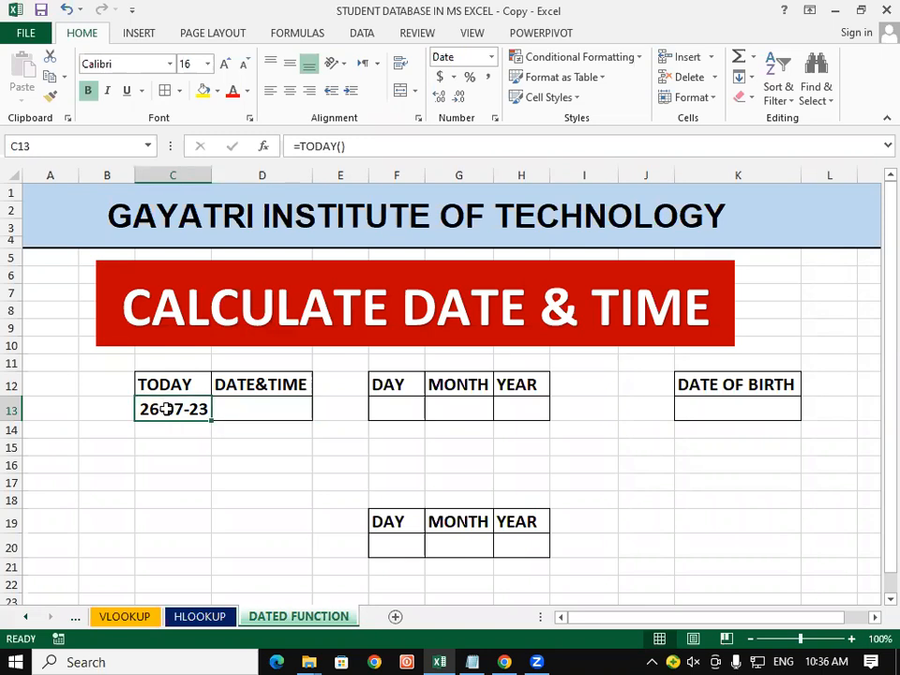
left_click(219, 505)
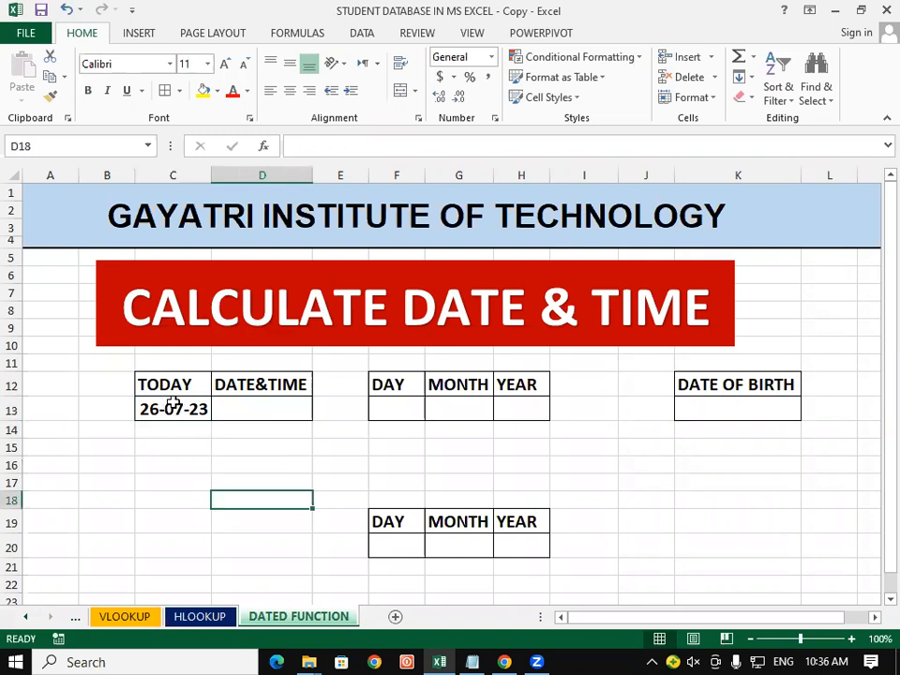
left_click(173, 405)
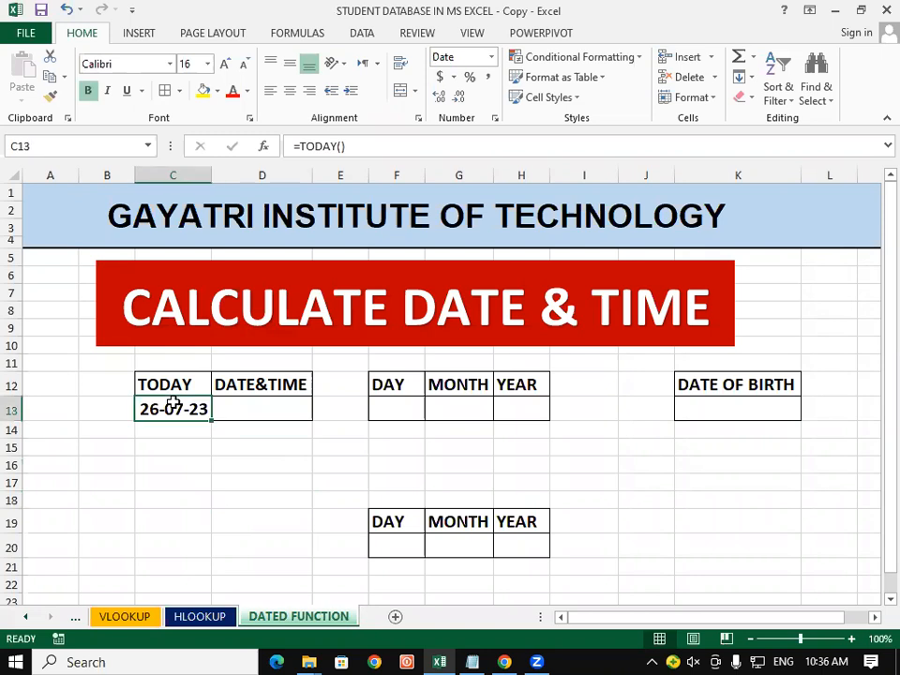
left_click(183, 464)
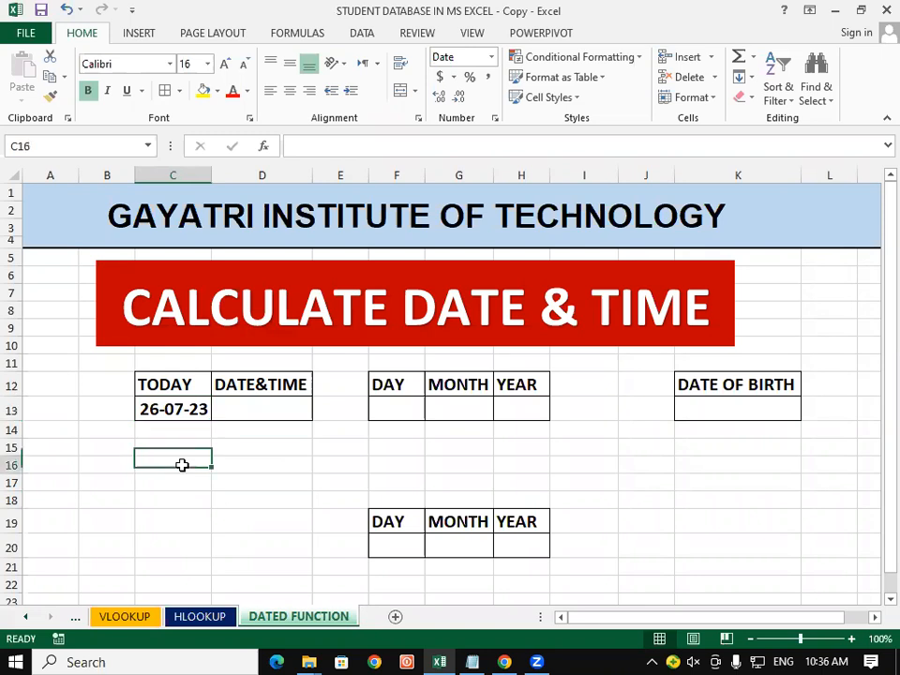
left_click(236, 405)
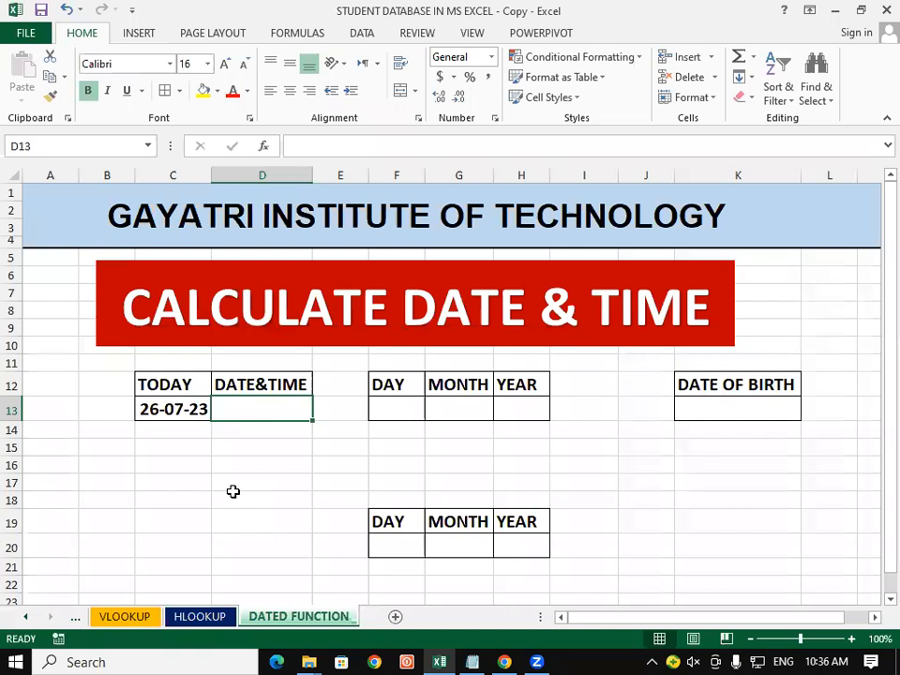
Enter =NOW() in D13 to show 26-07-23 10:36, and check both date formulas
type("=")
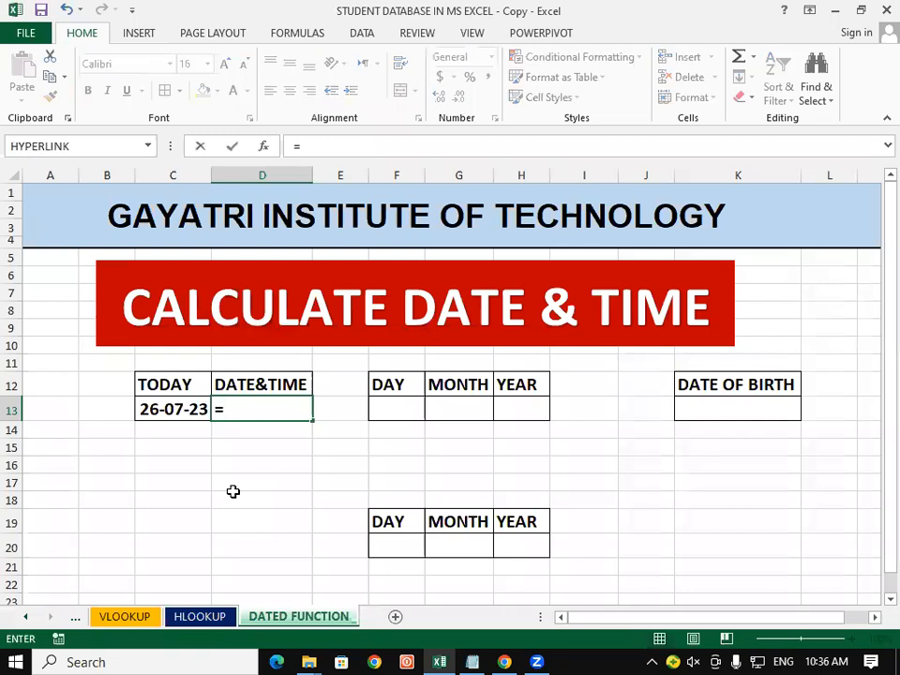
type("NOW")
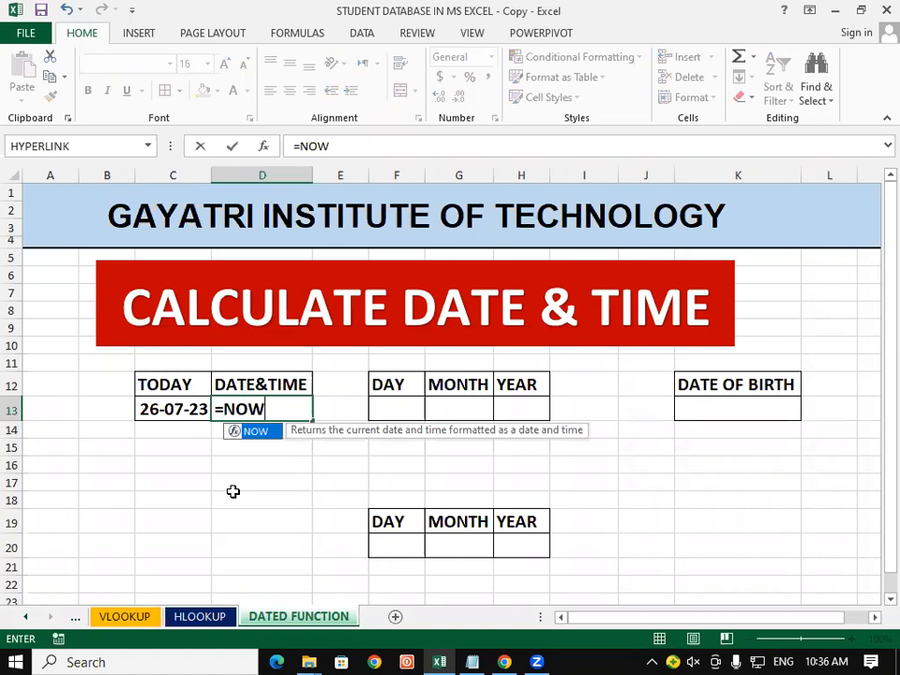
type("()")
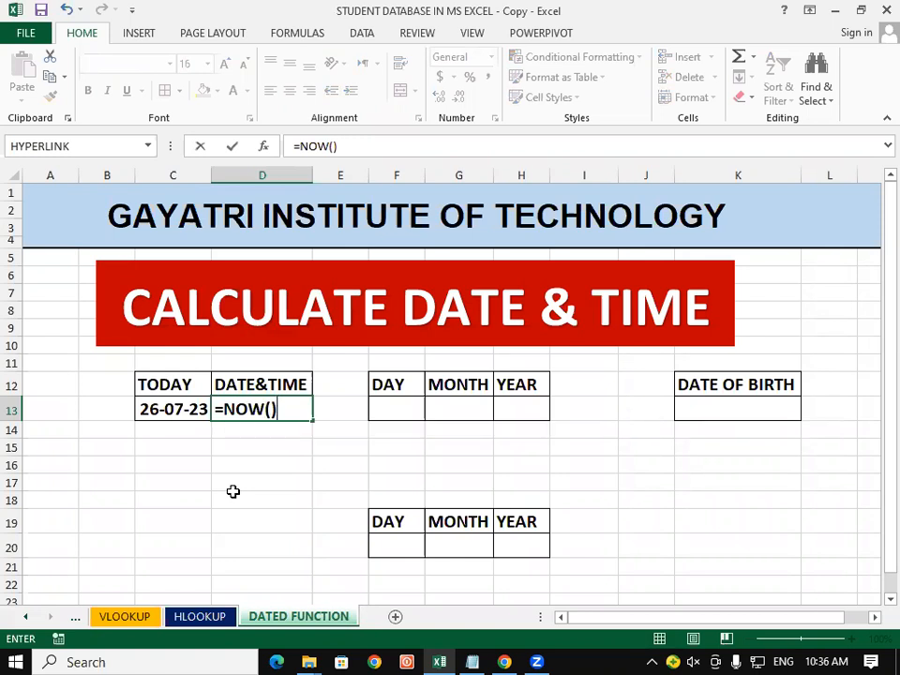
key("Return")
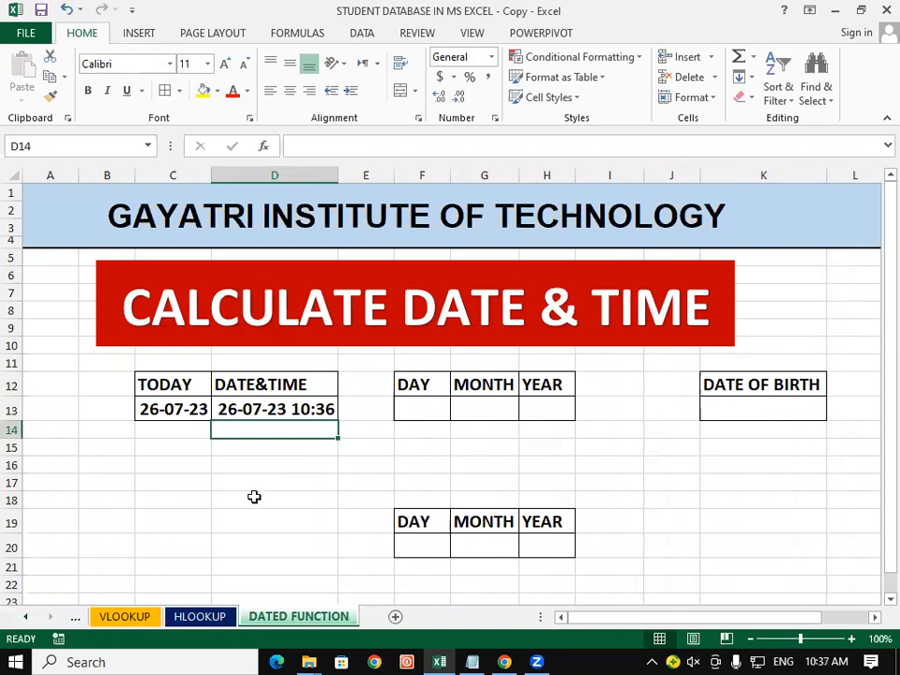
left_click(239, 505)
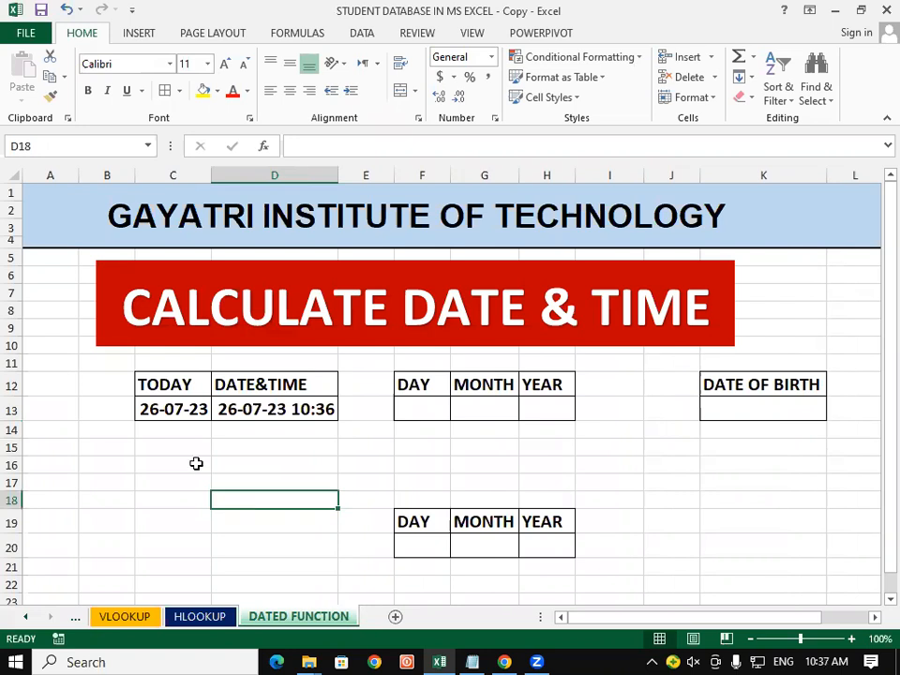
left_click(174, 409)
left_click(322, 521)
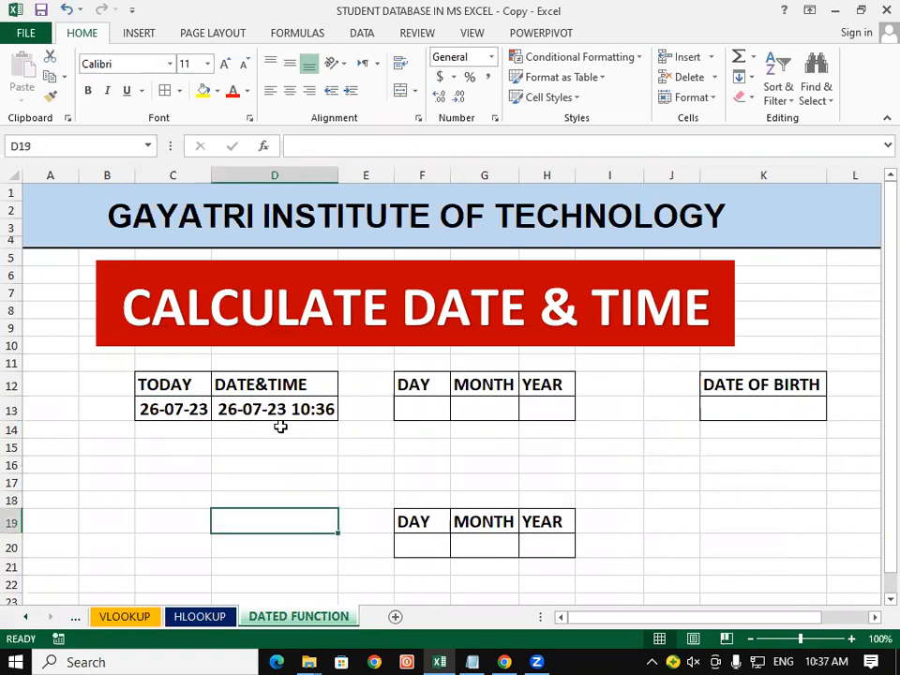
left_click(276, 409)
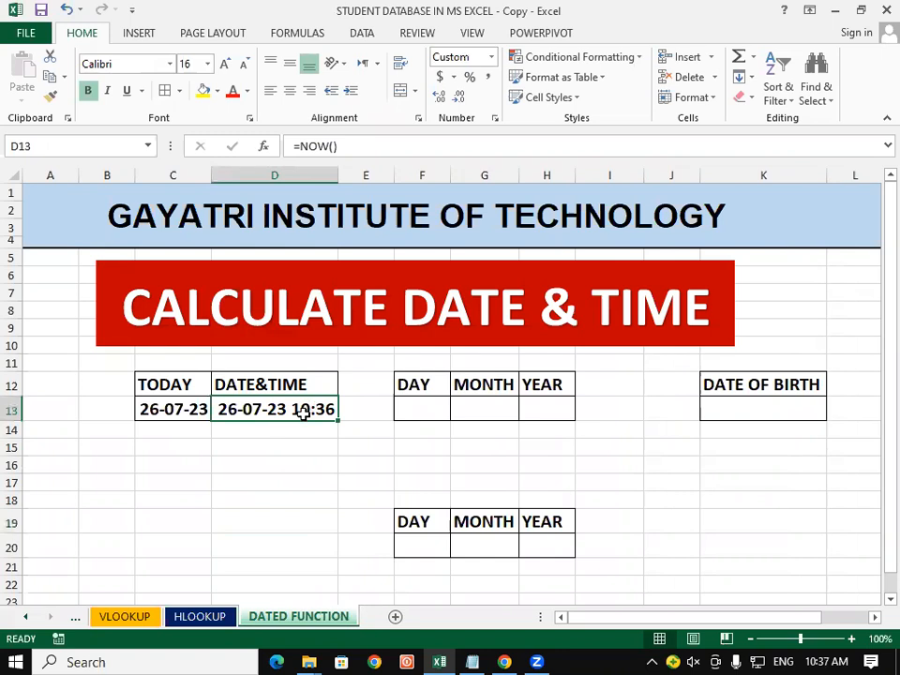
left_click(258, 480)
left_click_drag(173, 403, 269, 406)
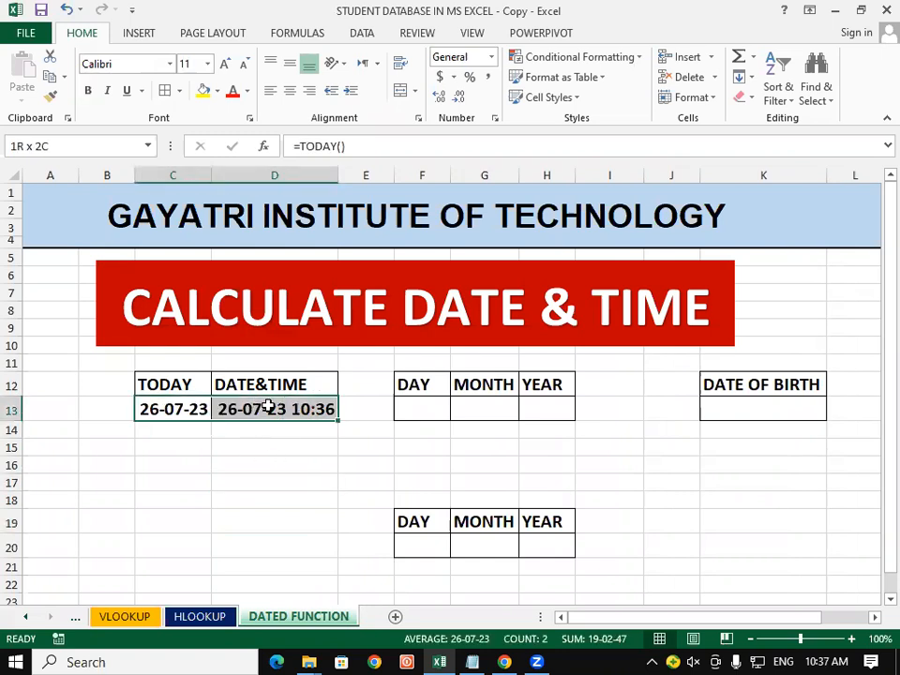
Make the TODAY and DATE&TIME headings in C12:D12 red
left_click(253, 497)
left_click_drag(183, 382, 295, 383)
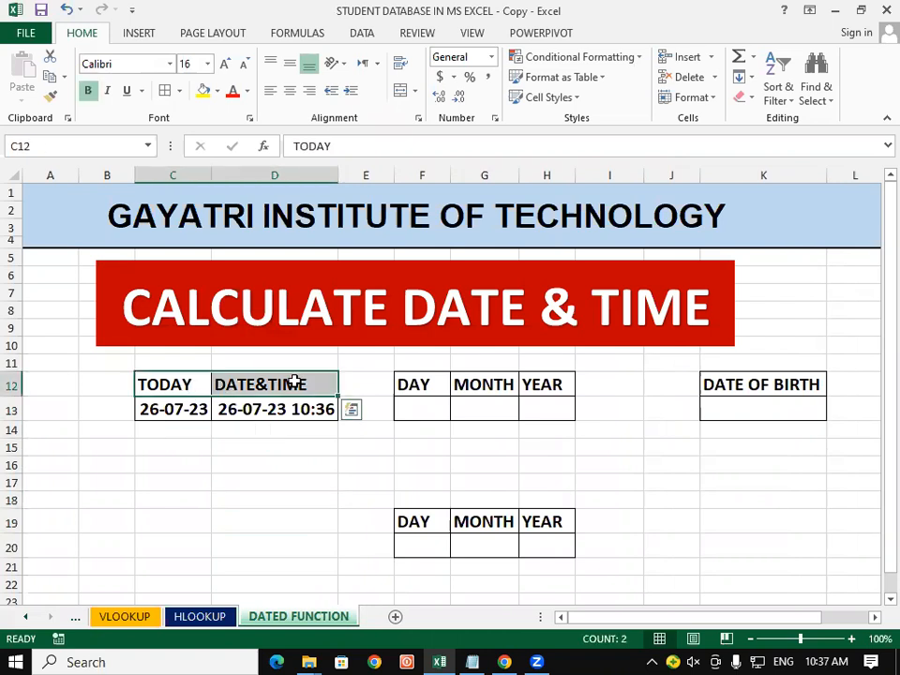
left_click(232, 91)
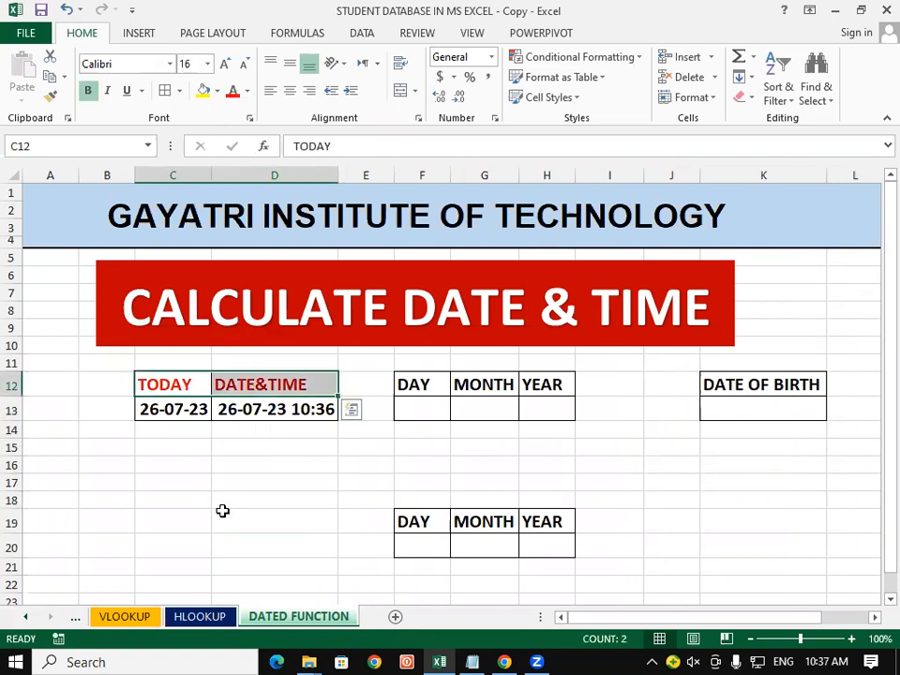
left_click(223, 514)
Color the DAY, MONTH, YEAR headings in F12:H12 red and paint that format onto F19:H19 and K12
left_click_drag(421, 379, 555, 384)
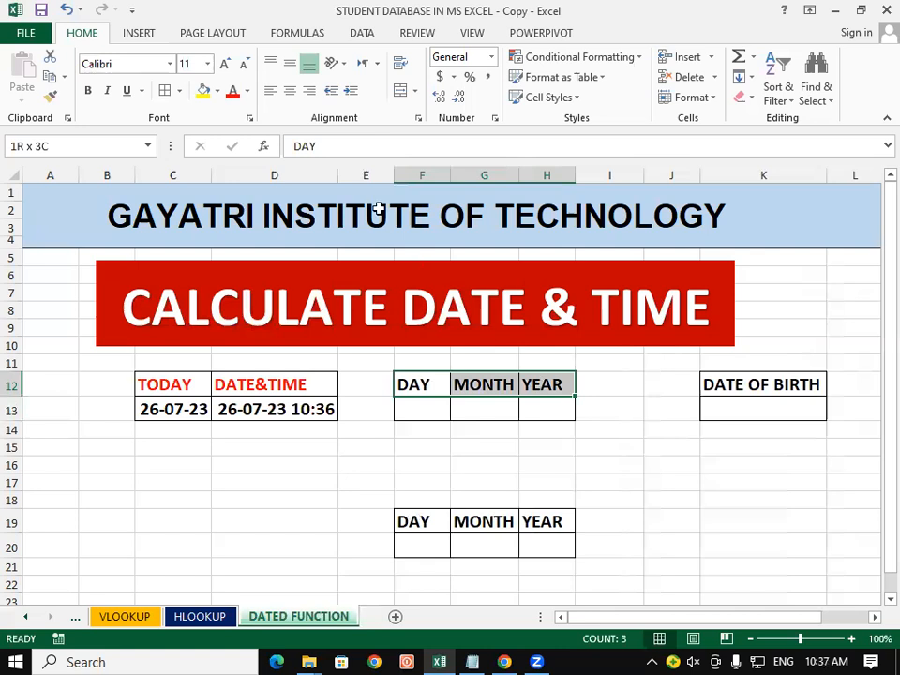
left_click(233, 95)
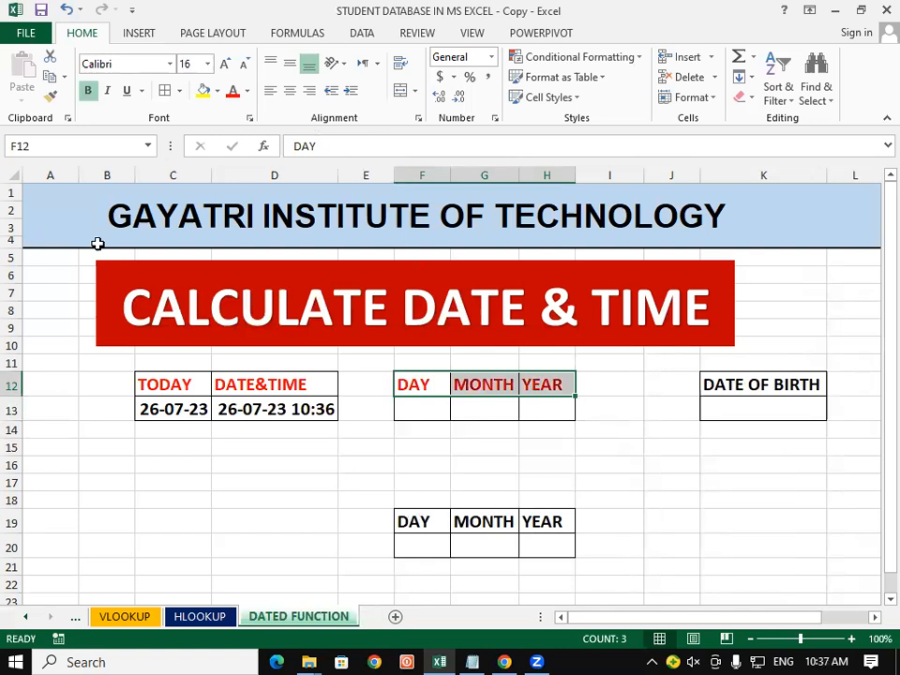
left_click(51, 97)
mouse_move(424, 521)
left_mouse_down()
mouse_move(538, 525)
mouse_move(505, 549)
left_mouse_up()
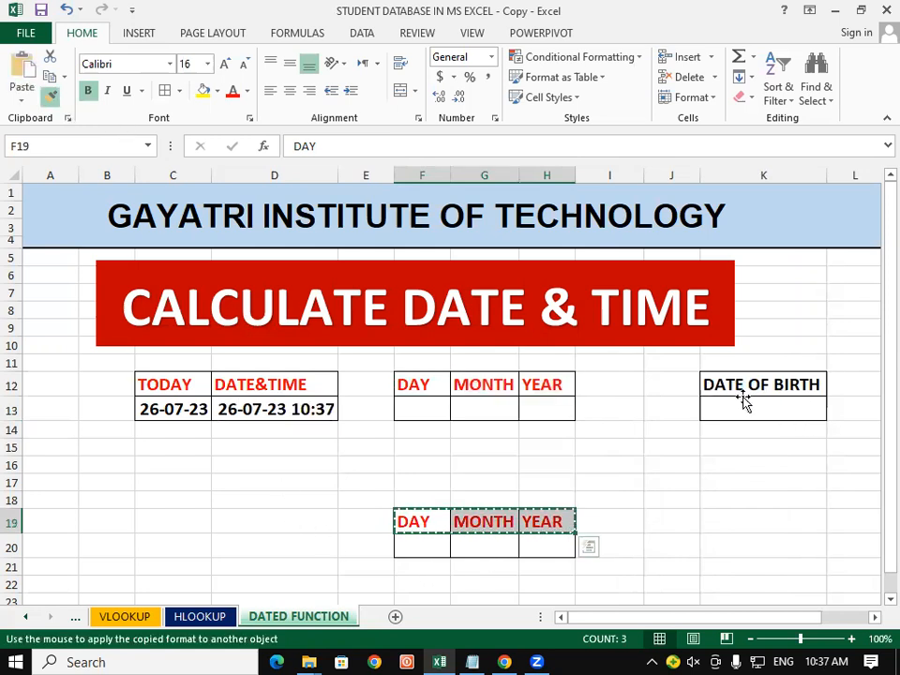
left_click(709, 500)
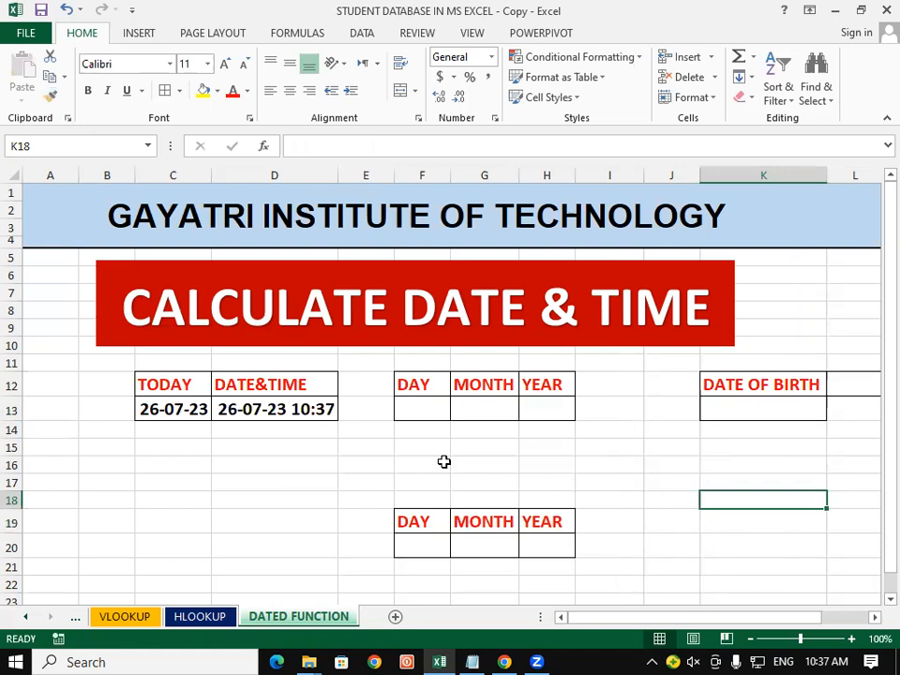
left_click(401, 447)
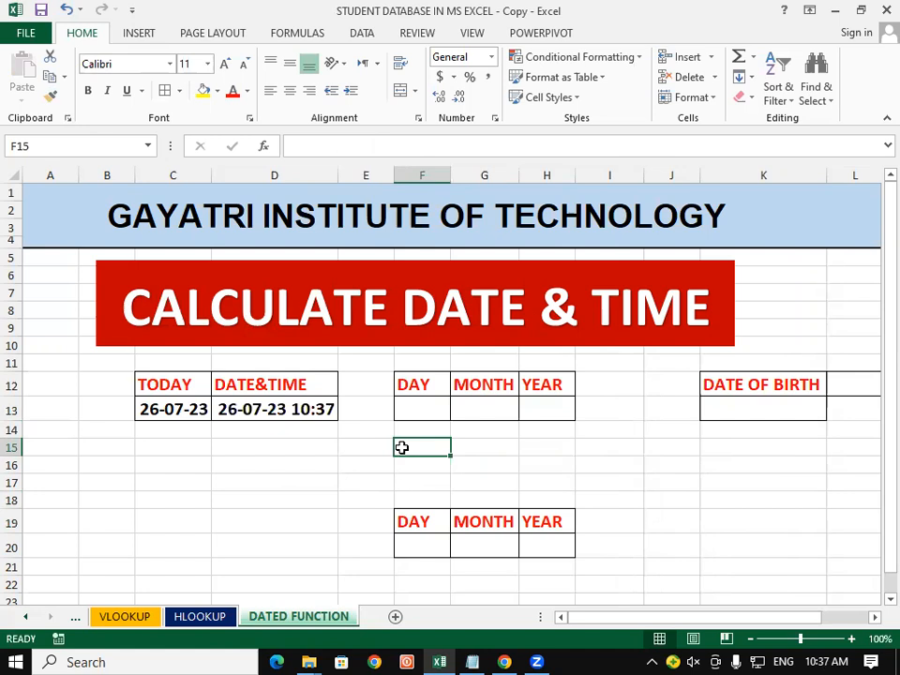
left_click(343, 495)
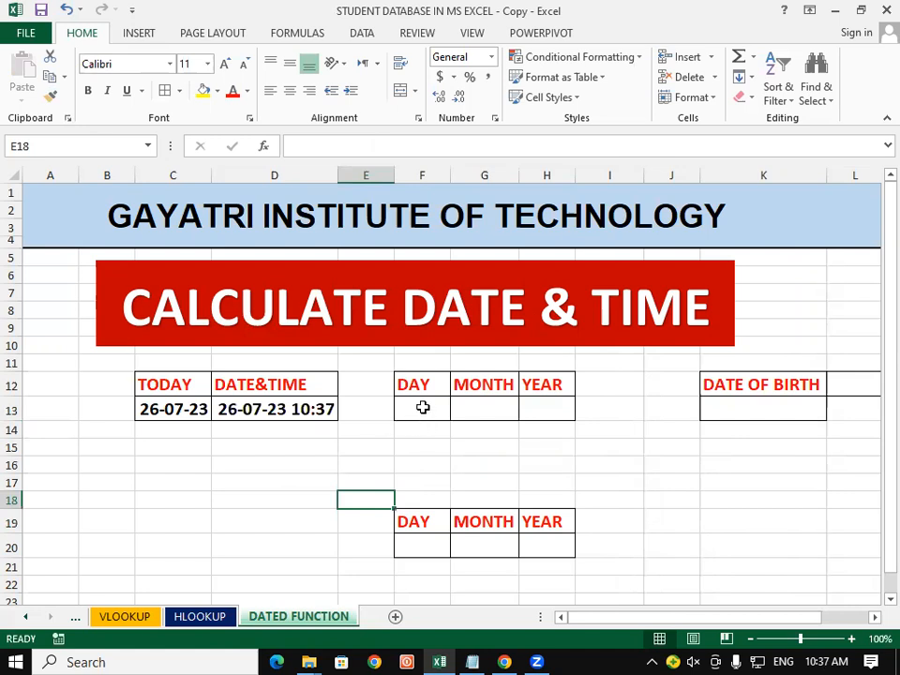
left_click(423, 407)
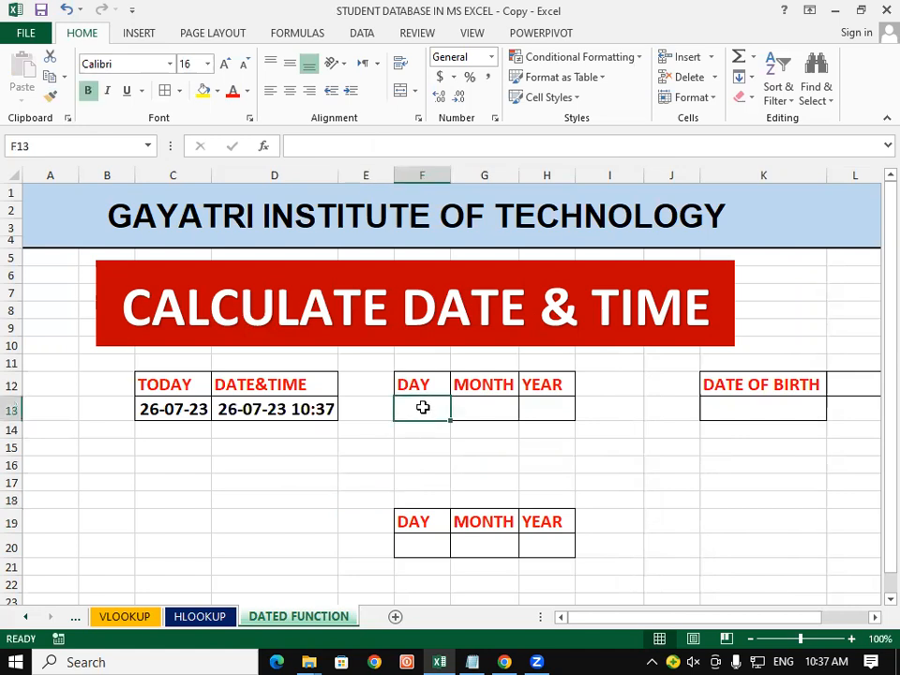
left_click(328, 497)
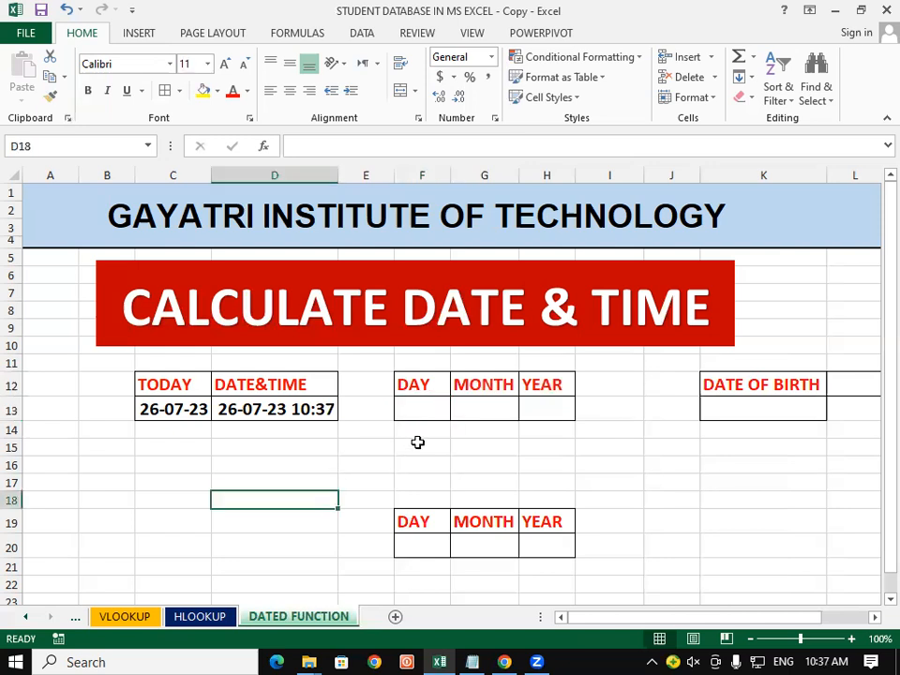
Enter =TEXT(C13,"DDDD") in F13 so it shows Wednesday
left_click(429, 405)
type("=")
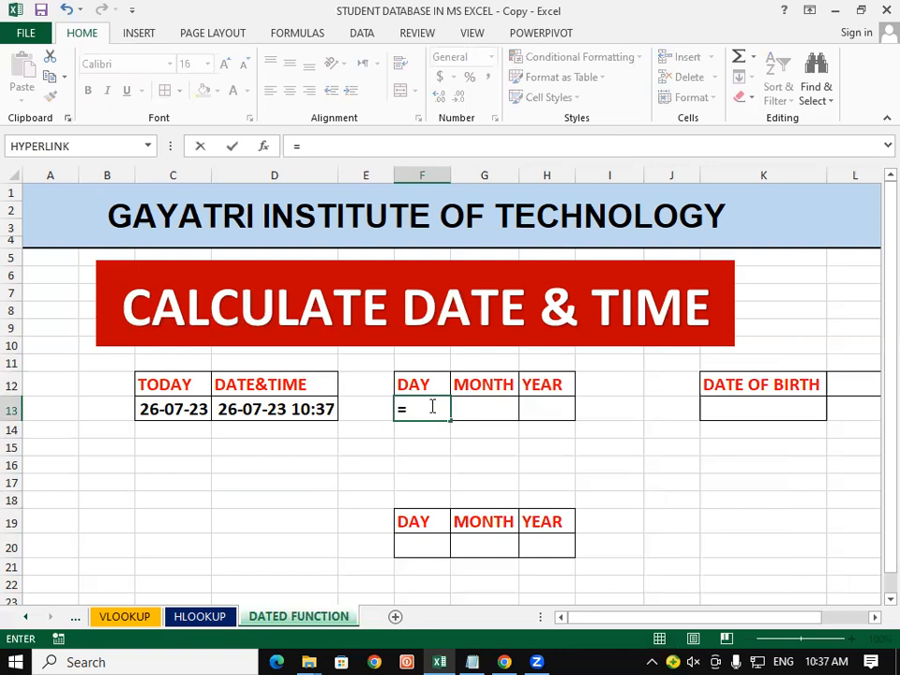
type("TEXT")
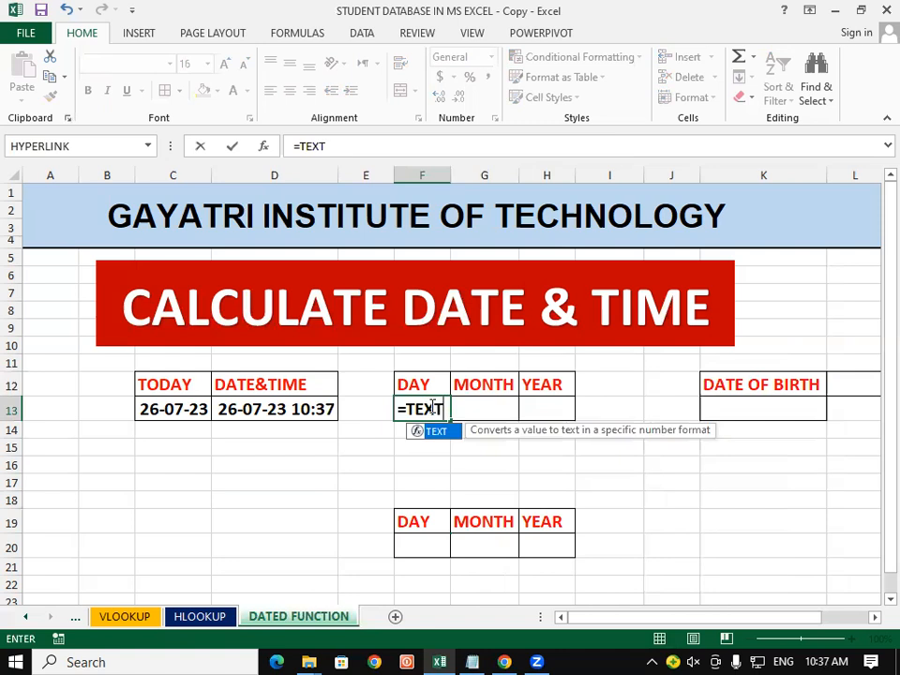
type("(")
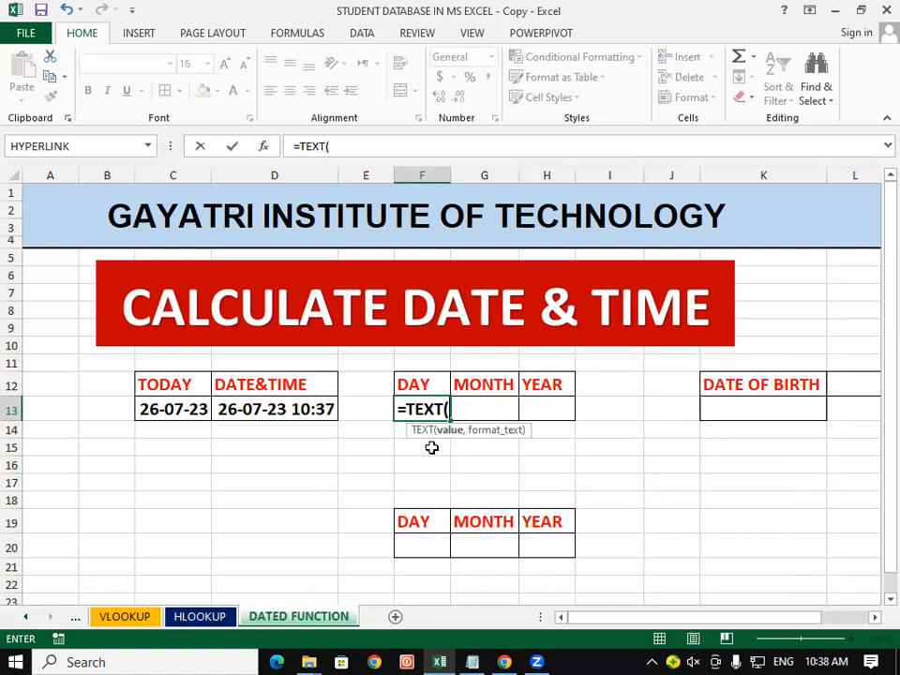
left_click(159, 409)
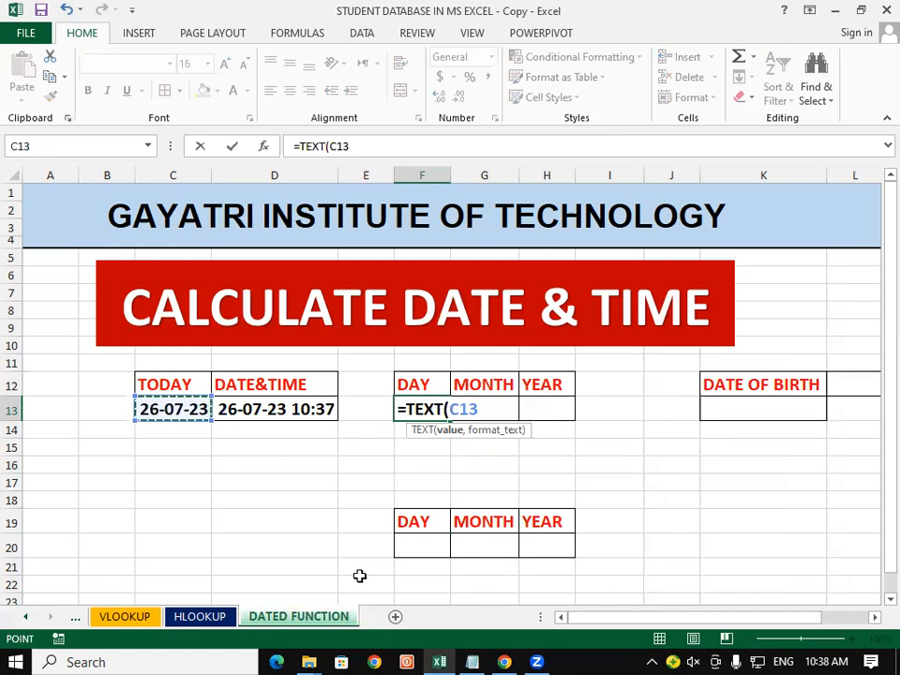
type(",")
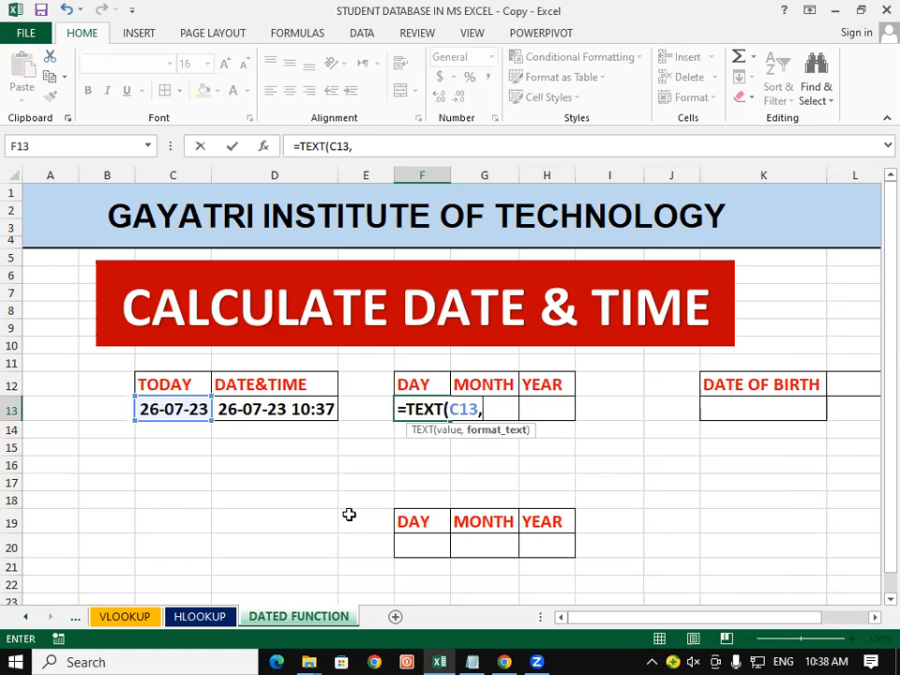
type("\"DDDD")
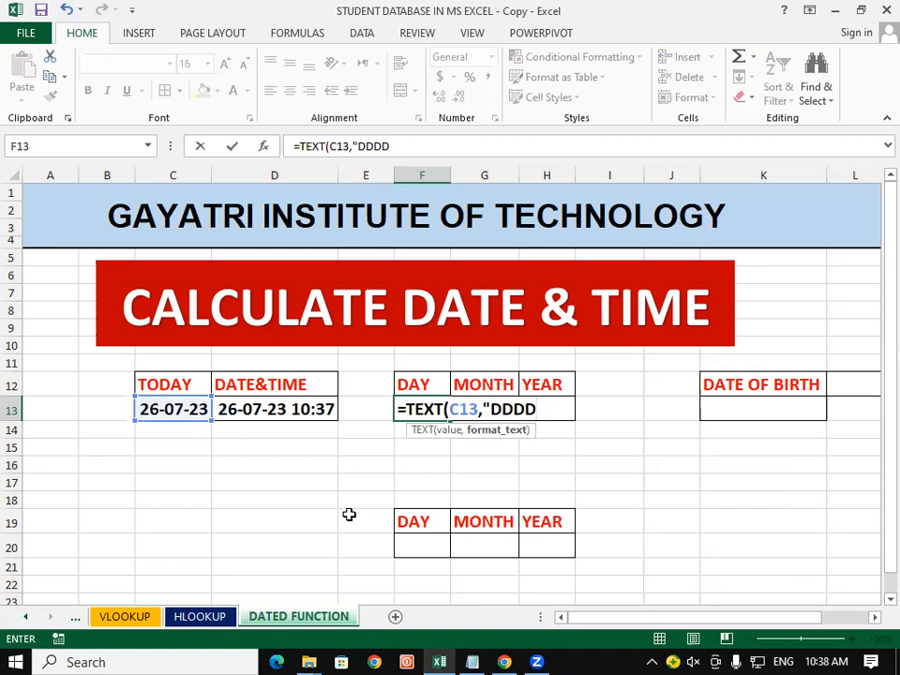
type("\")")
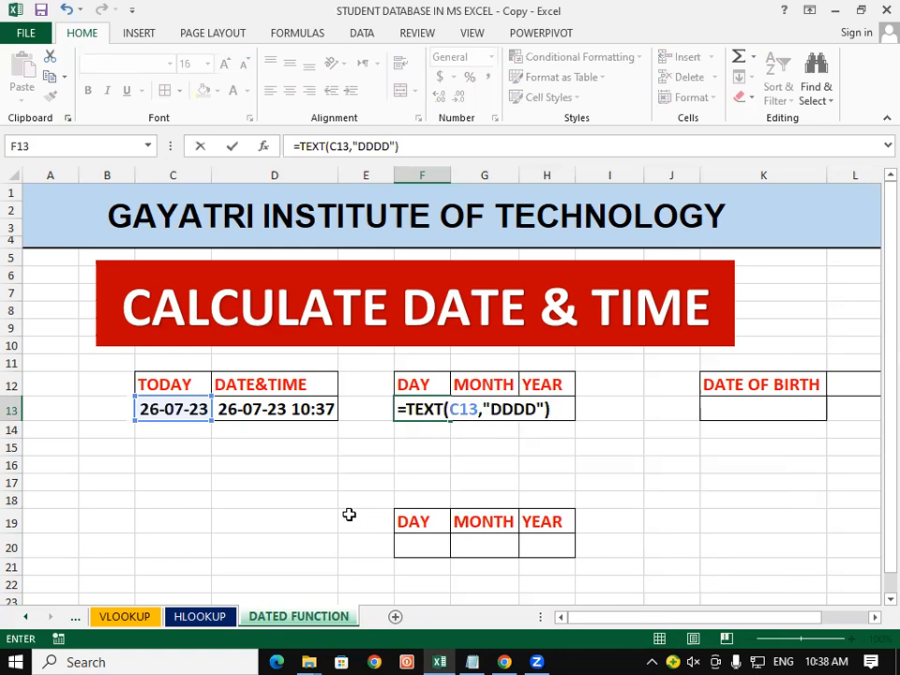
key("Return")
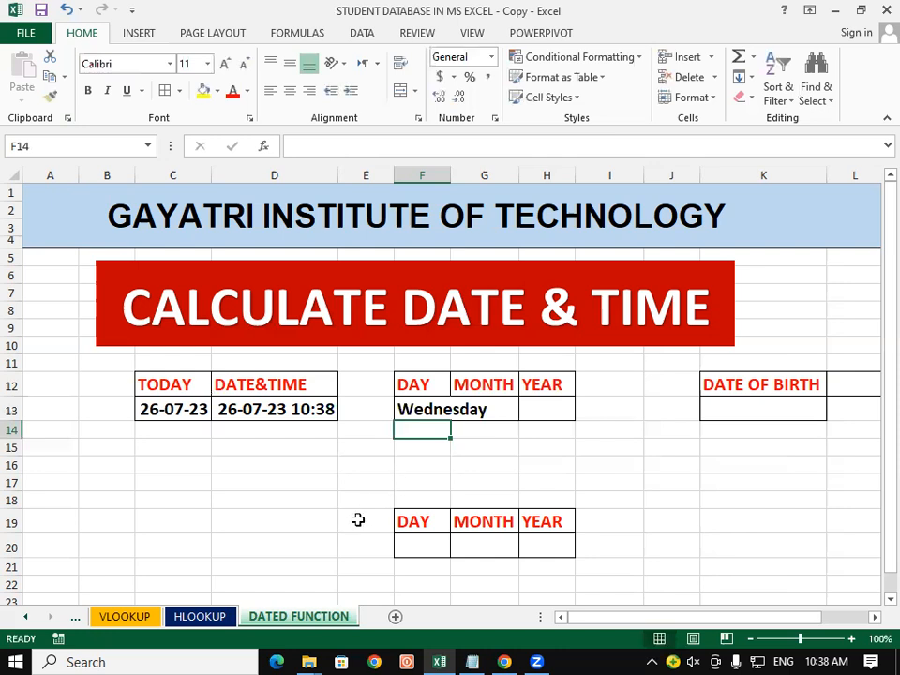
left_click(315, 466)
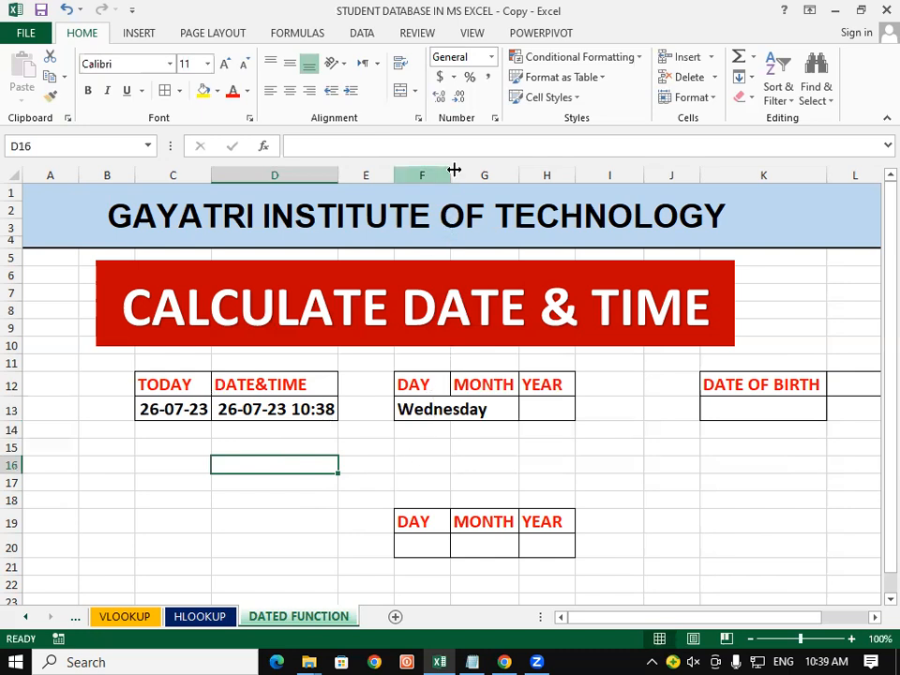
Widen column F to fit Wednesday and enter =TEXT(C13,"MMMM") in G13 to show July
left_click_drag(453, 169, 493, 169)
left_click(425, 482)
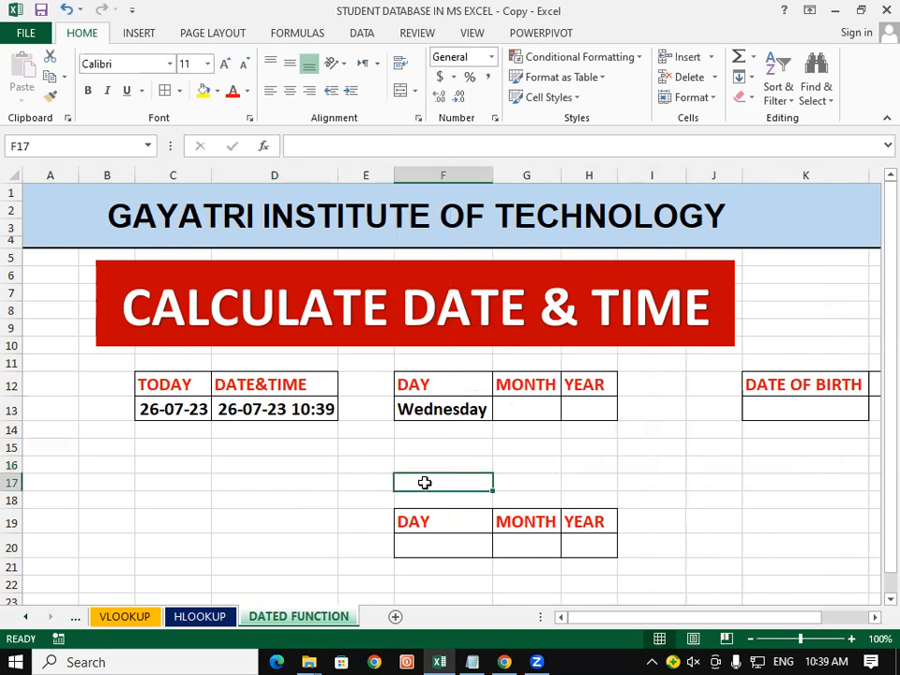
left_click(522, 409)
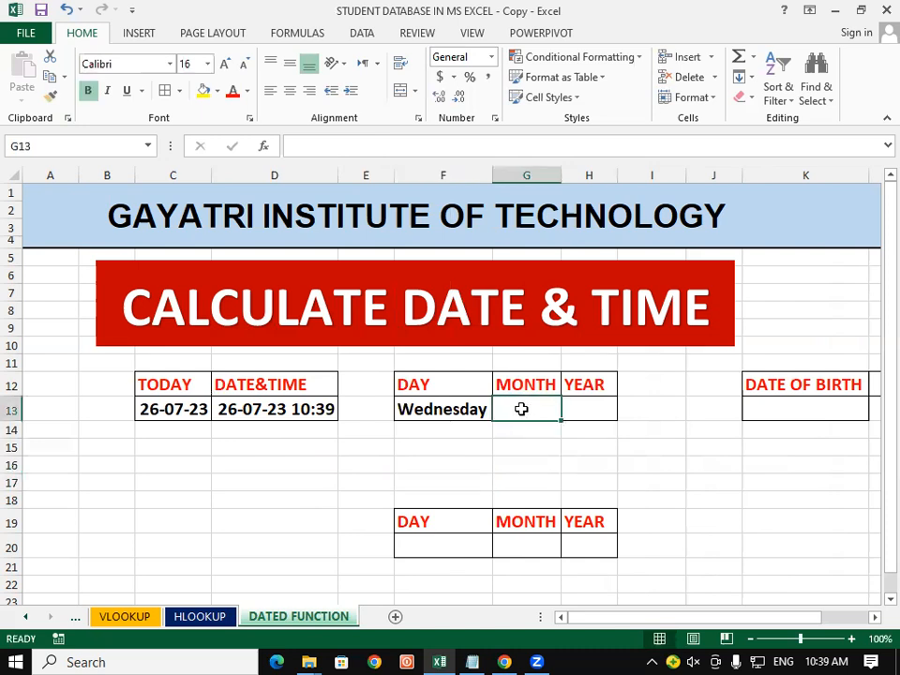
type("=")
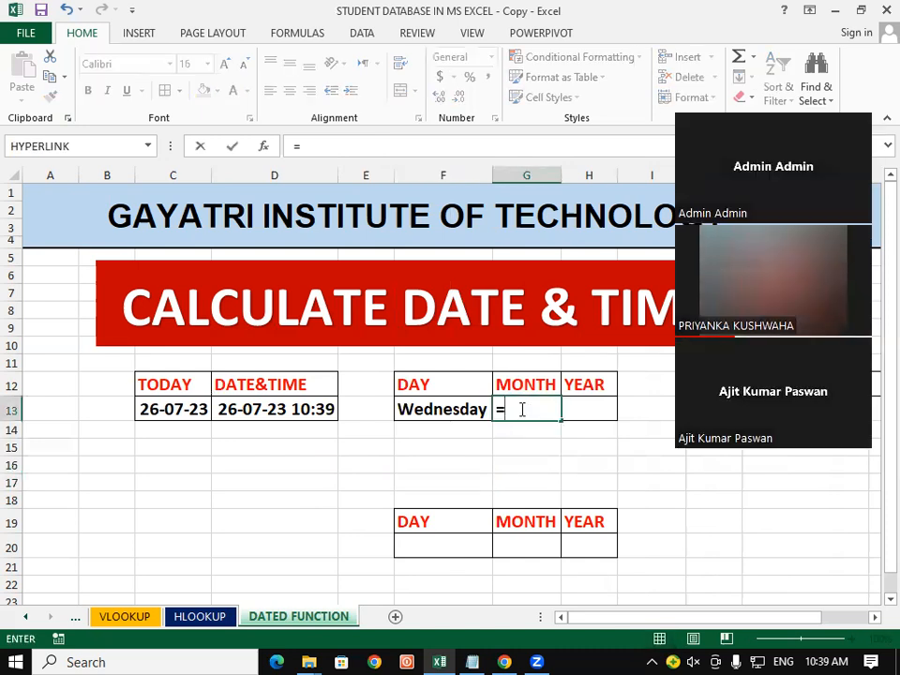
type("D")
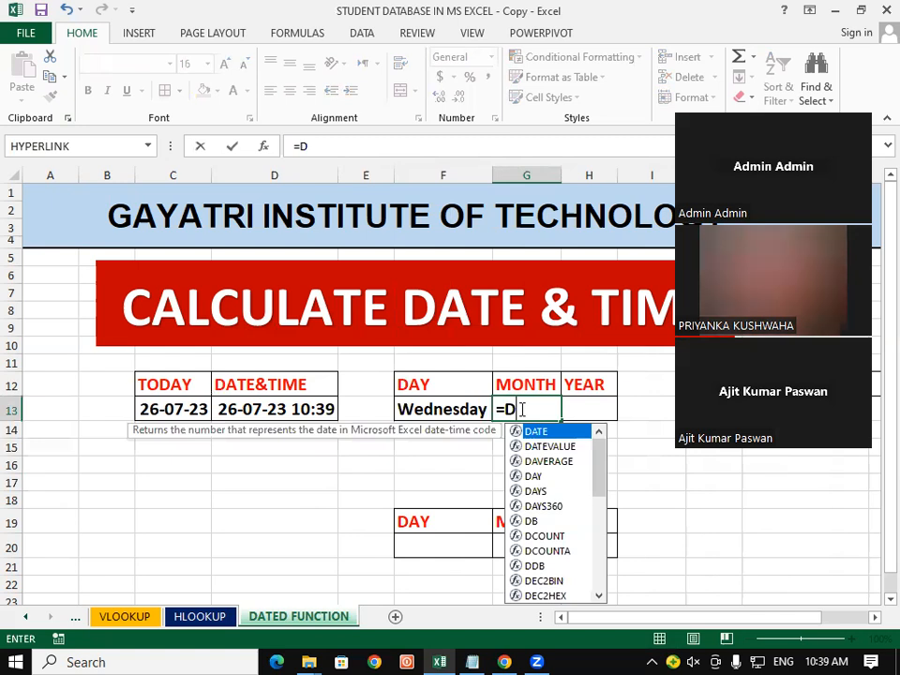
key("BackSpace")
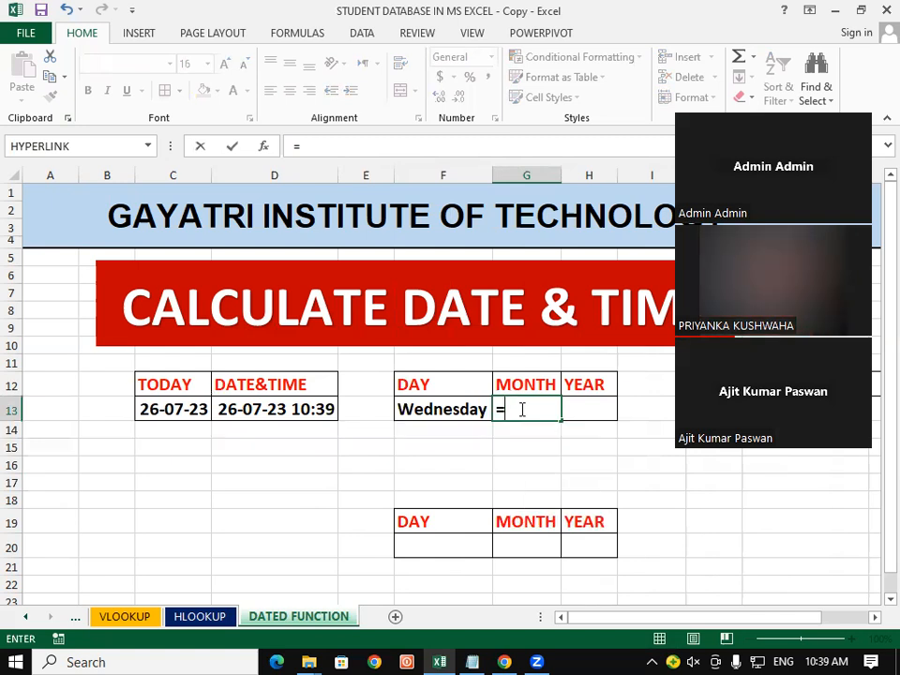
type("TEXT")
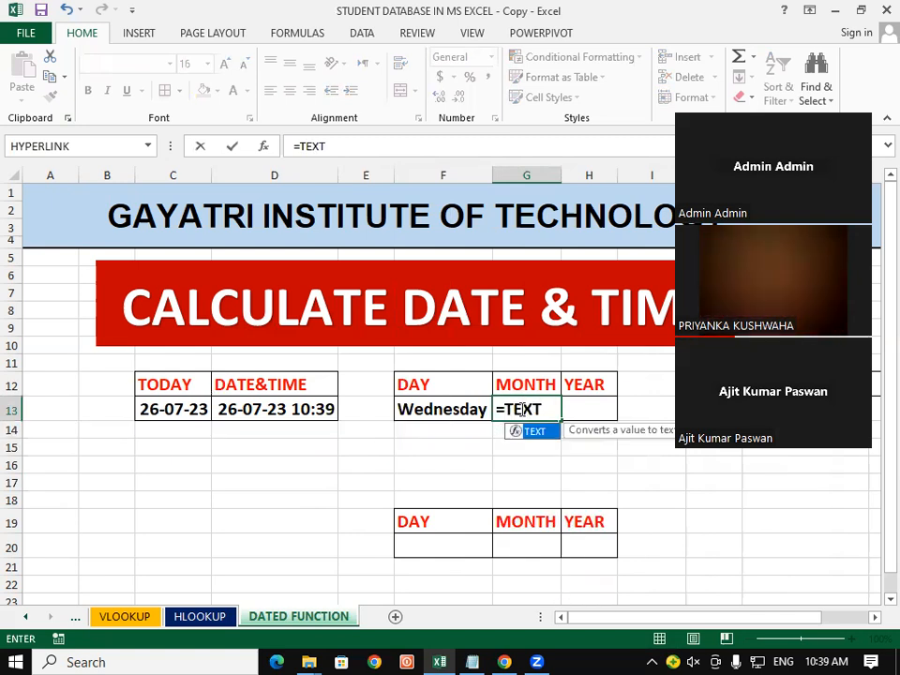
type("(")
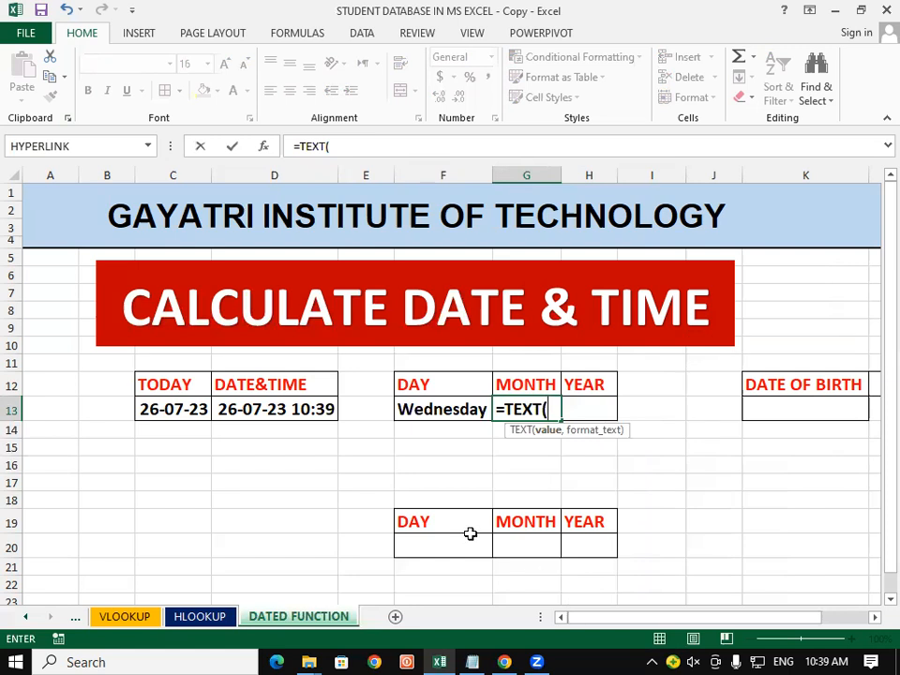
left_click(165, 412)
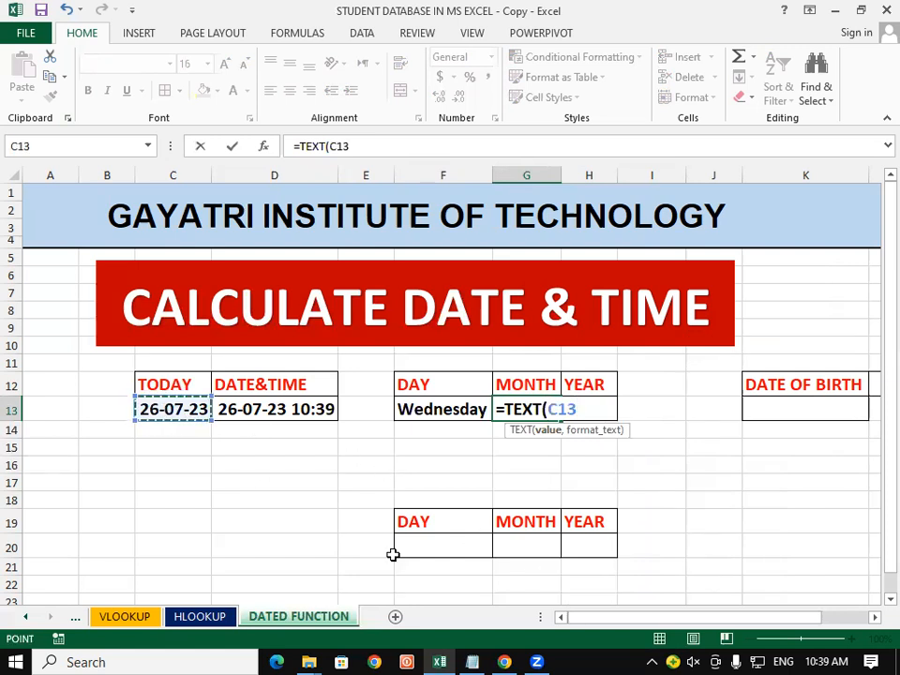
type(",")
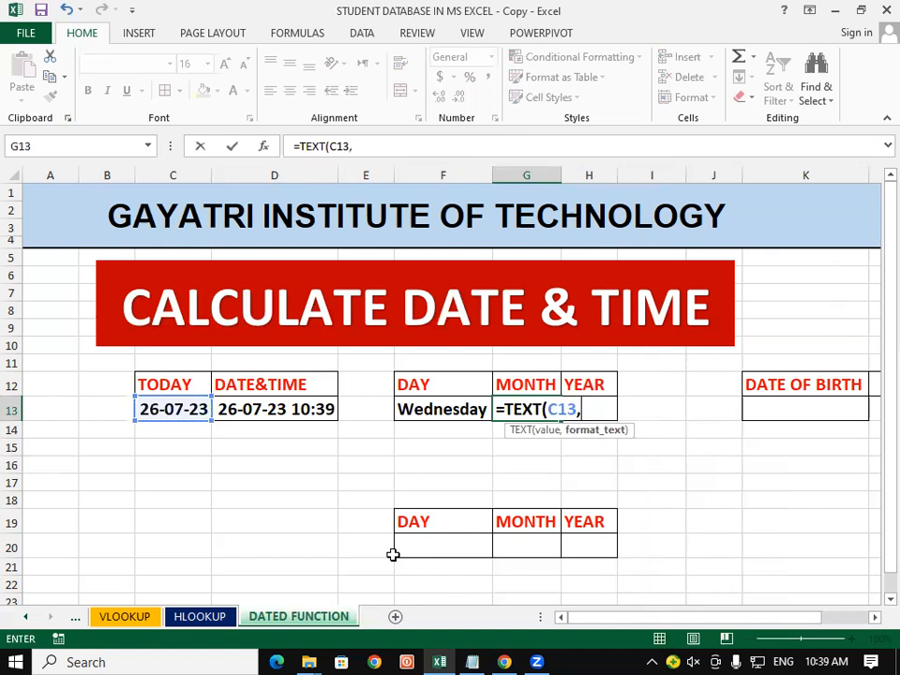
type("\"MM")
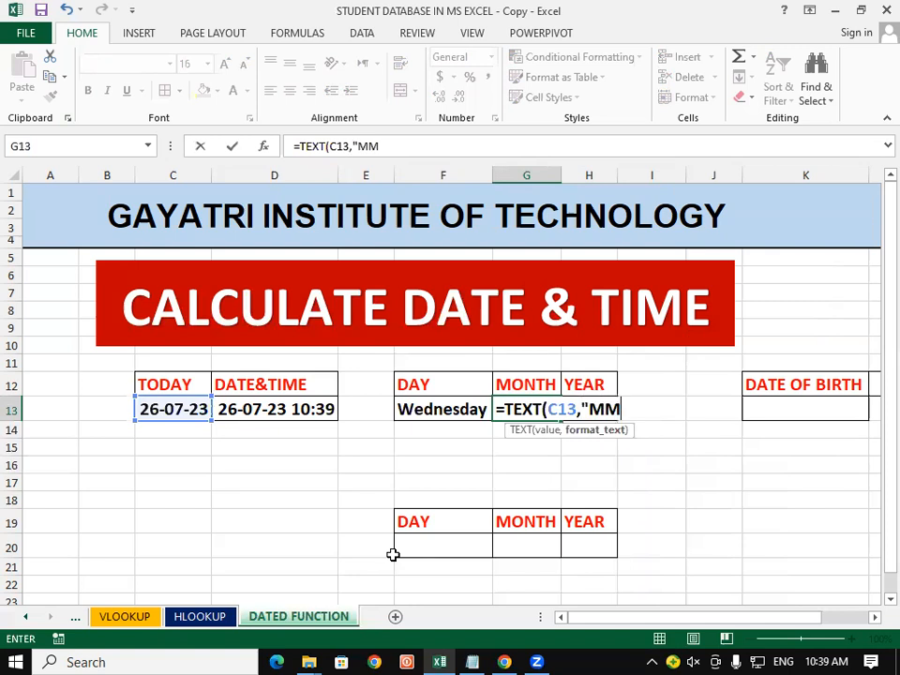
type("MM")
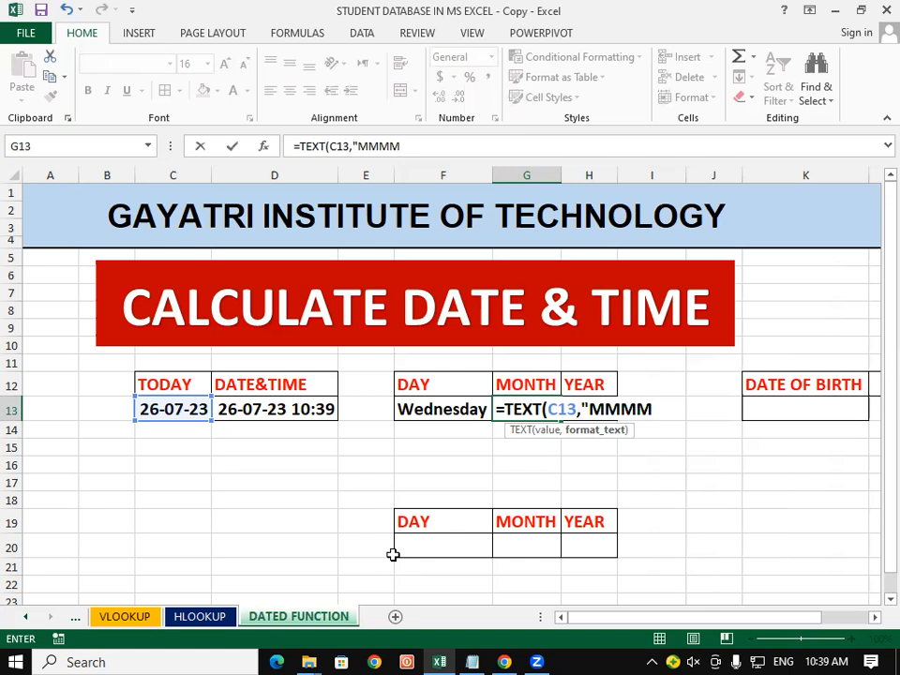
type("\")")
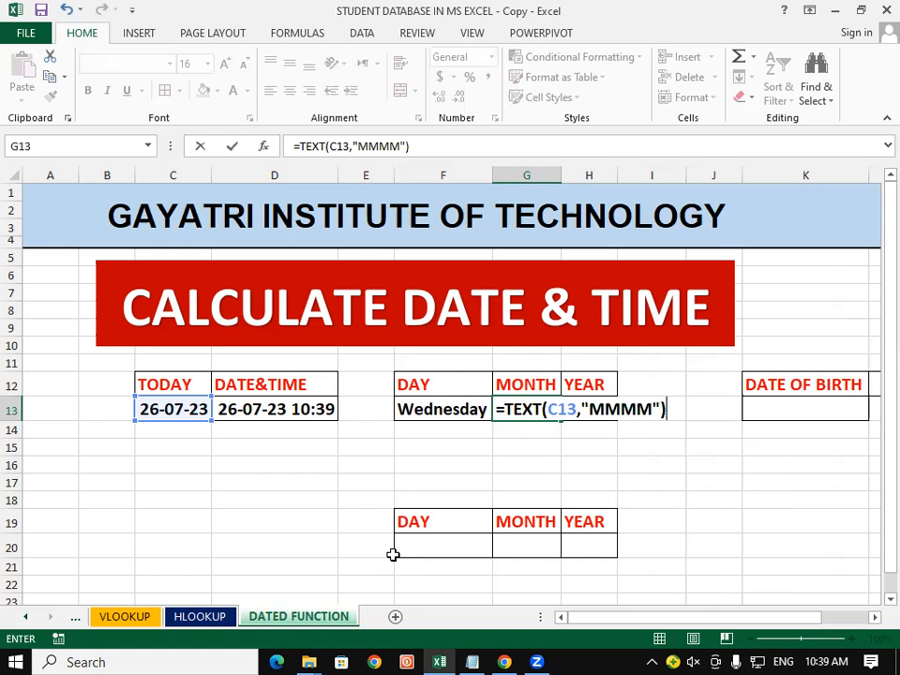
key("Return")
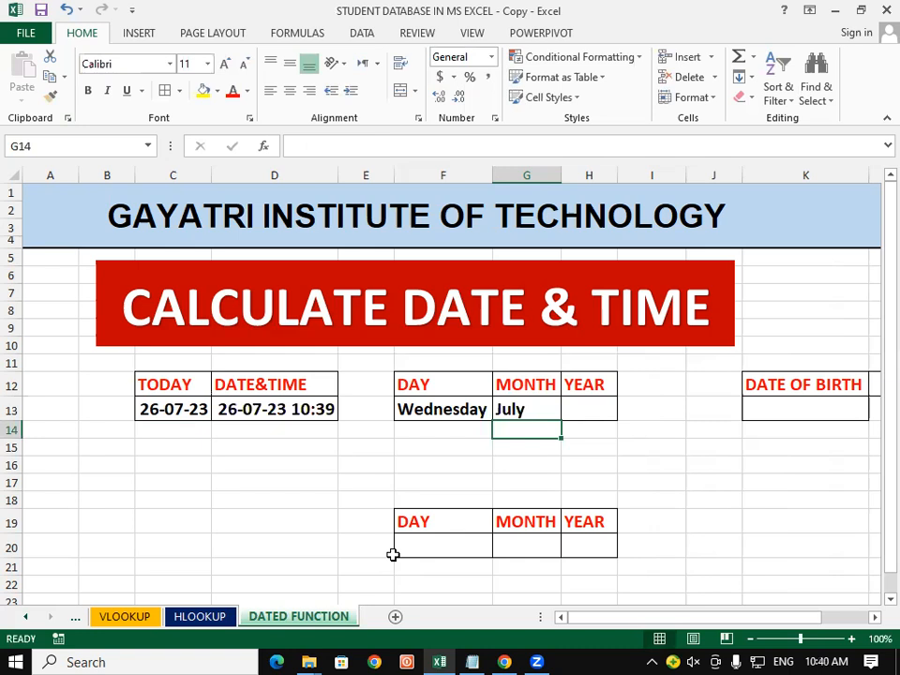
left_click(592, 407)
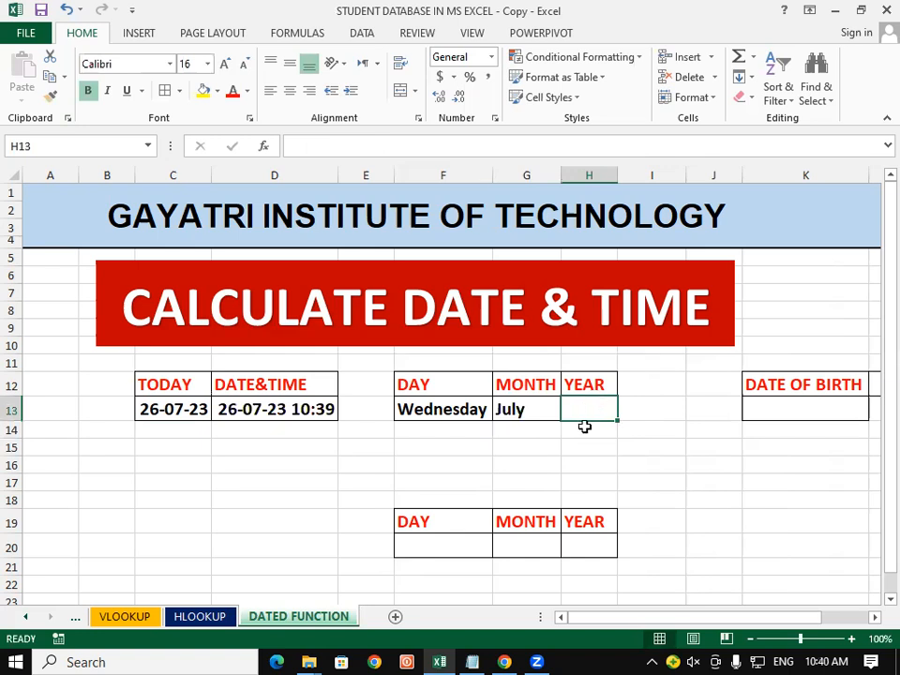
type("=")
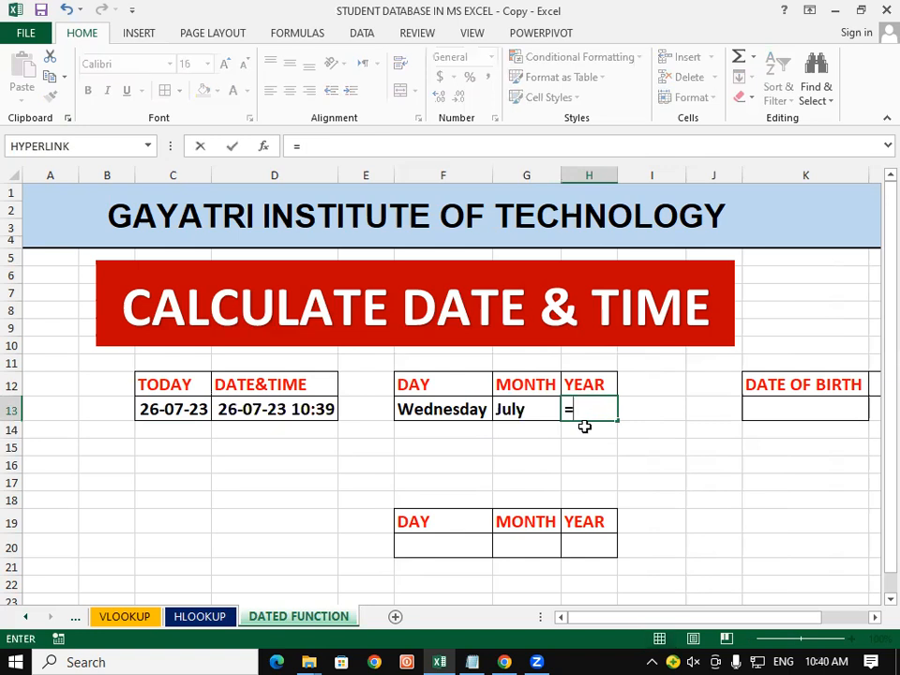
type("TEXT")
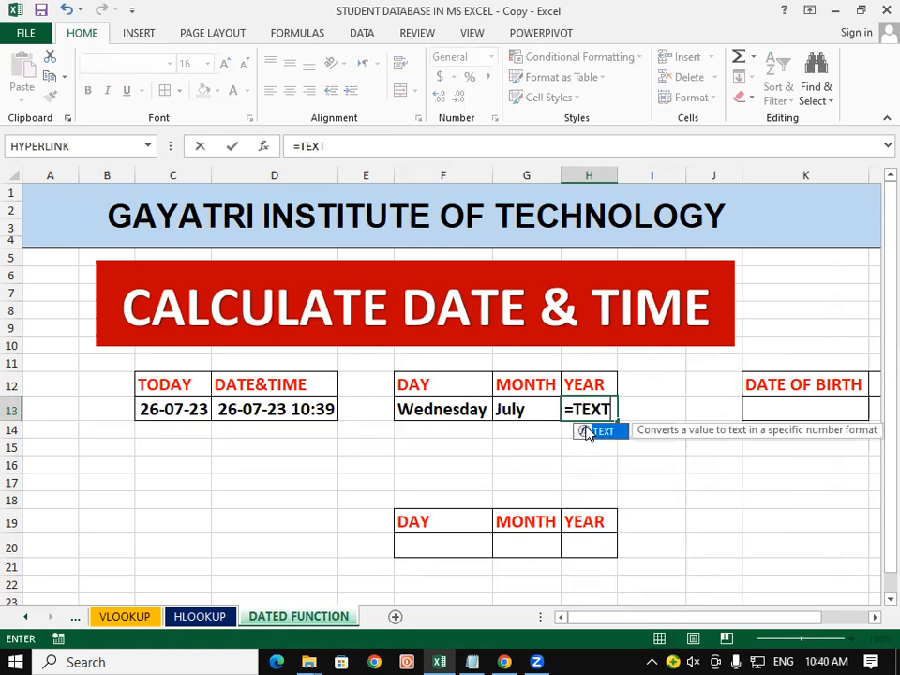
double_click(587, 432)
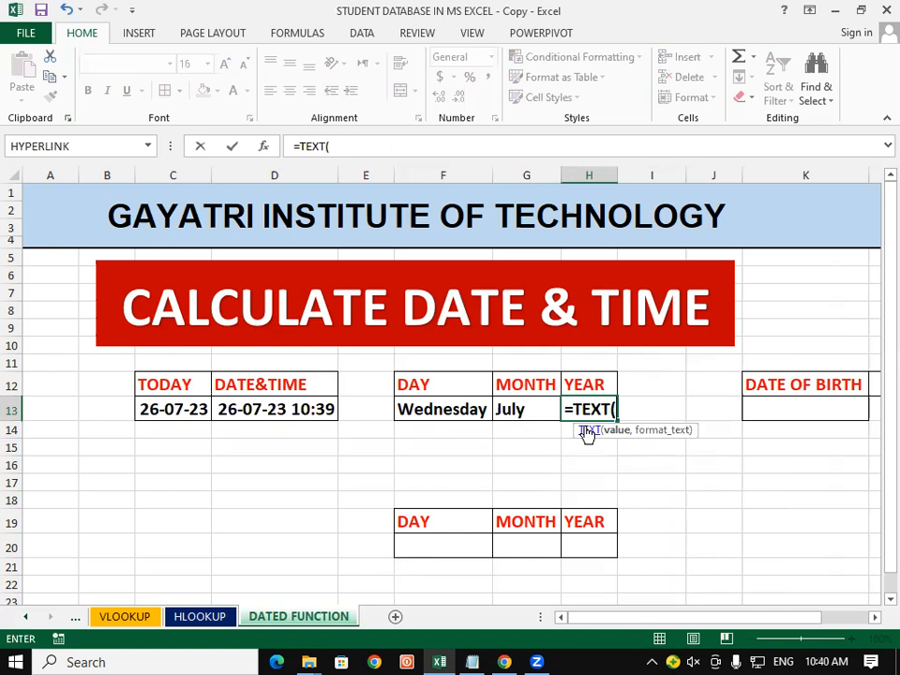
left_click(157, 406)
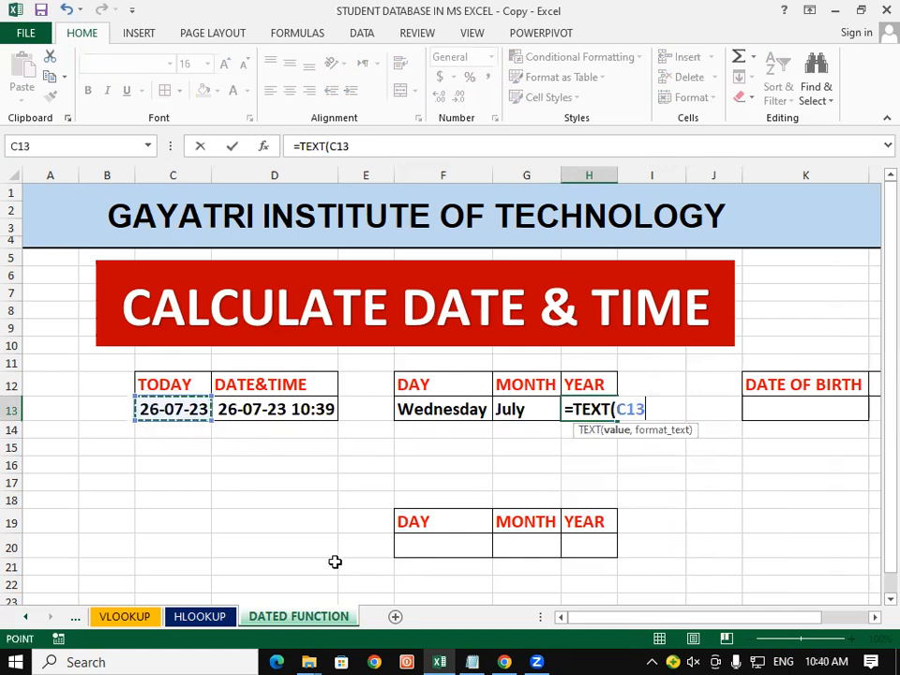
type(",\"")
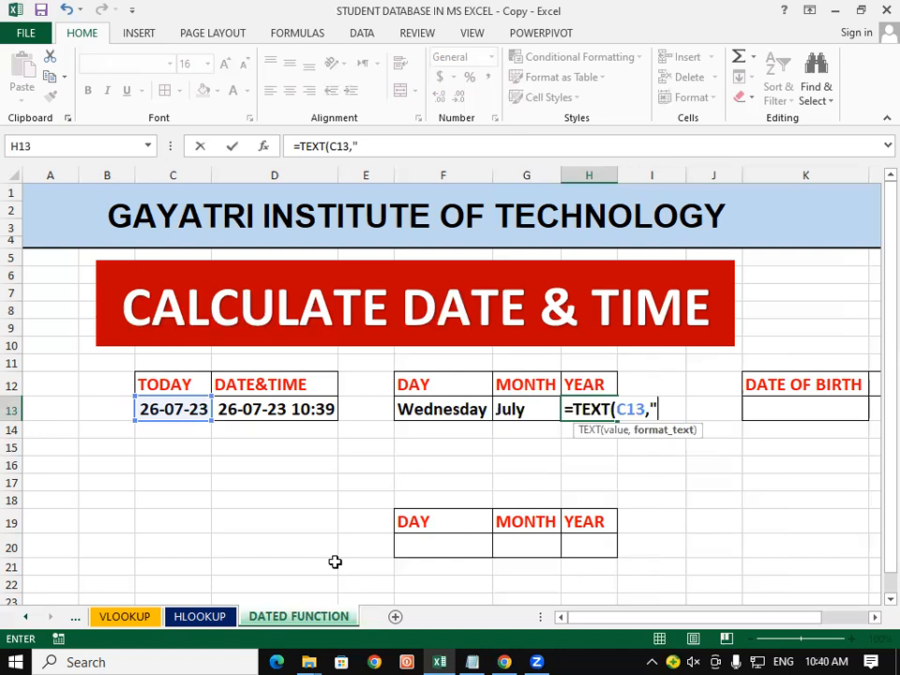
type("YYYY")
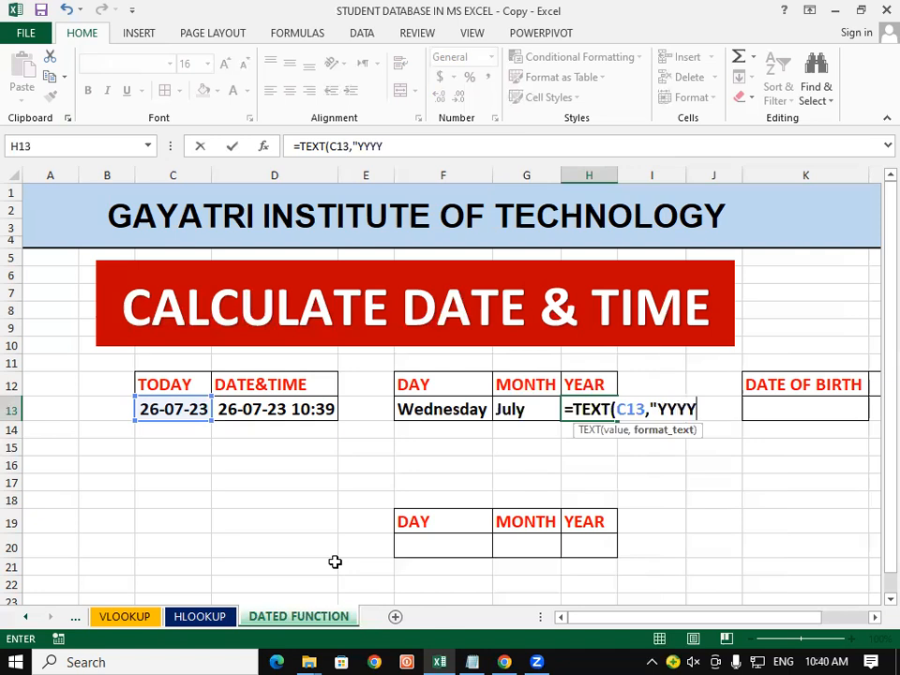
type("\")")
key("Return")
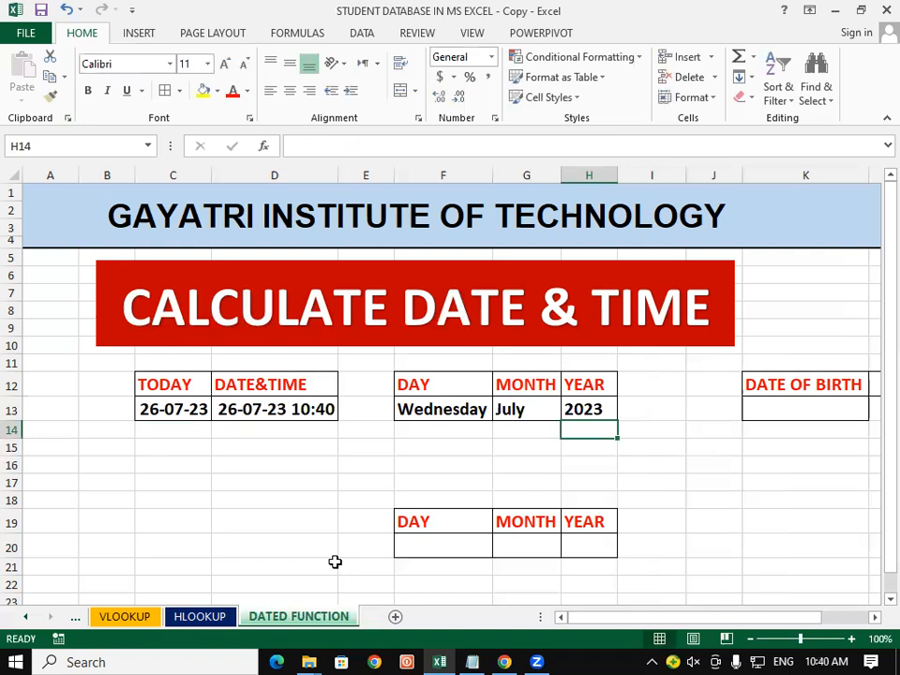
left_click(666, 495)
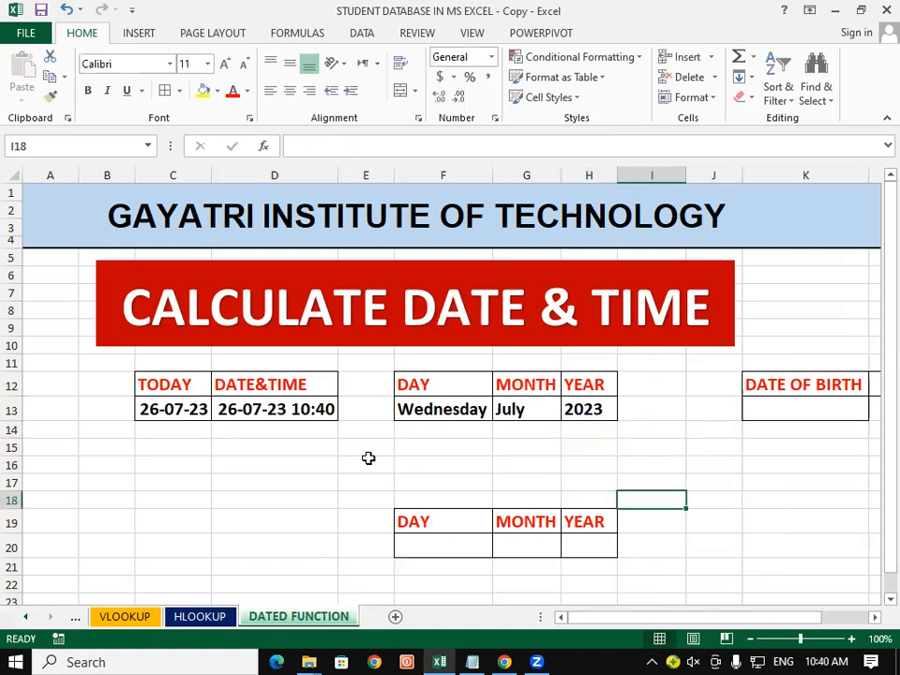
left_click(172, 446)
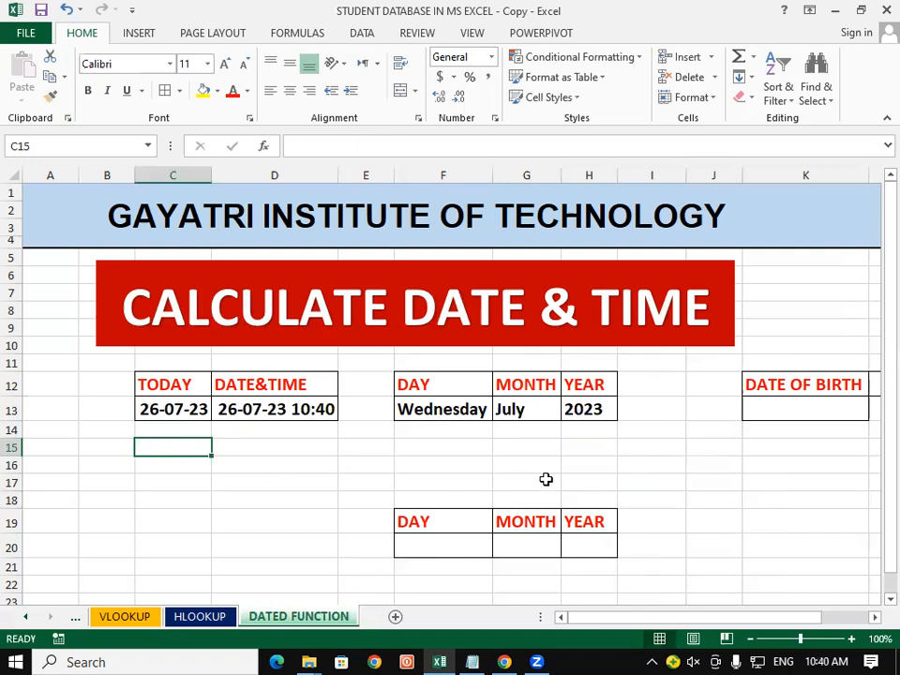
left_click(636, 468)
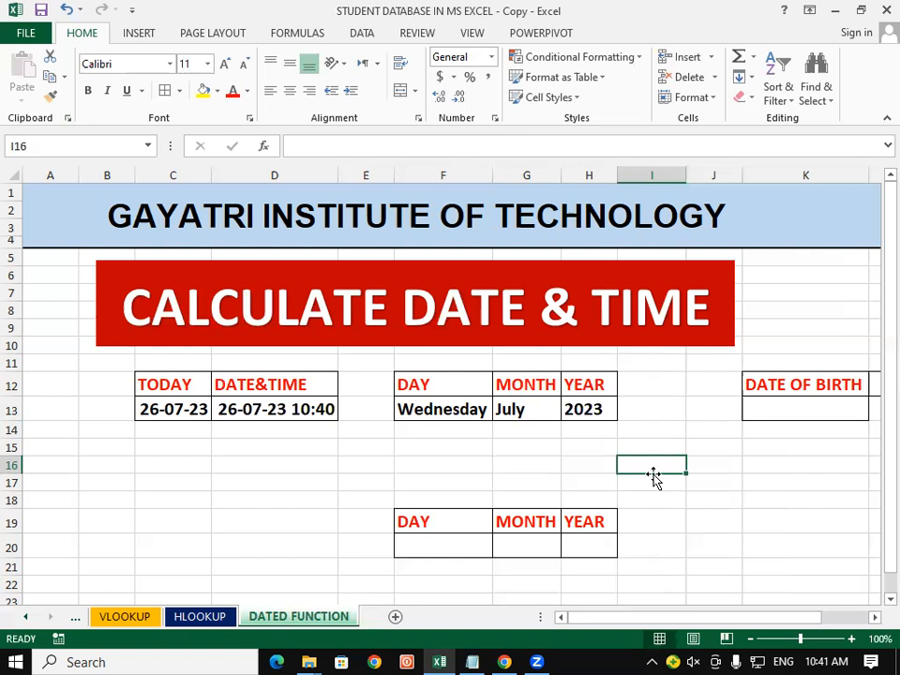
left_click(684, 546)
left_click(447, 463)
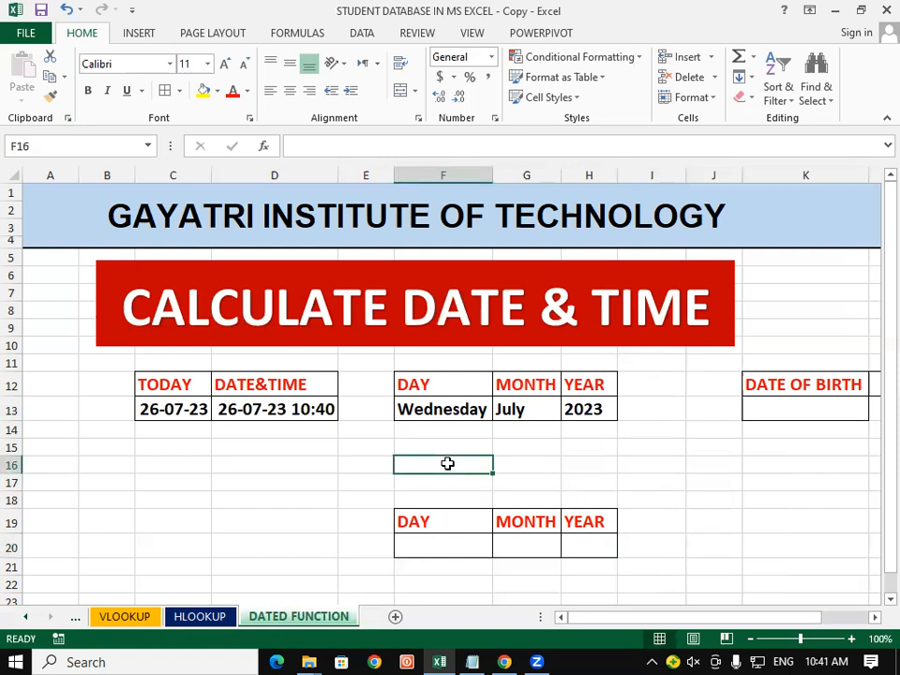
left_click(762, 513)
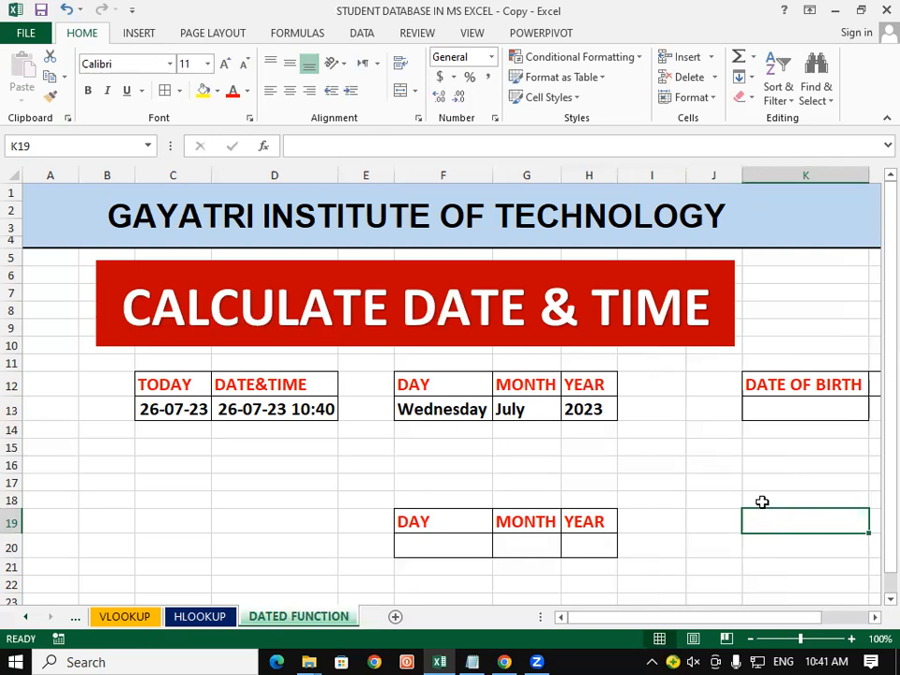
left_click(795, 410)
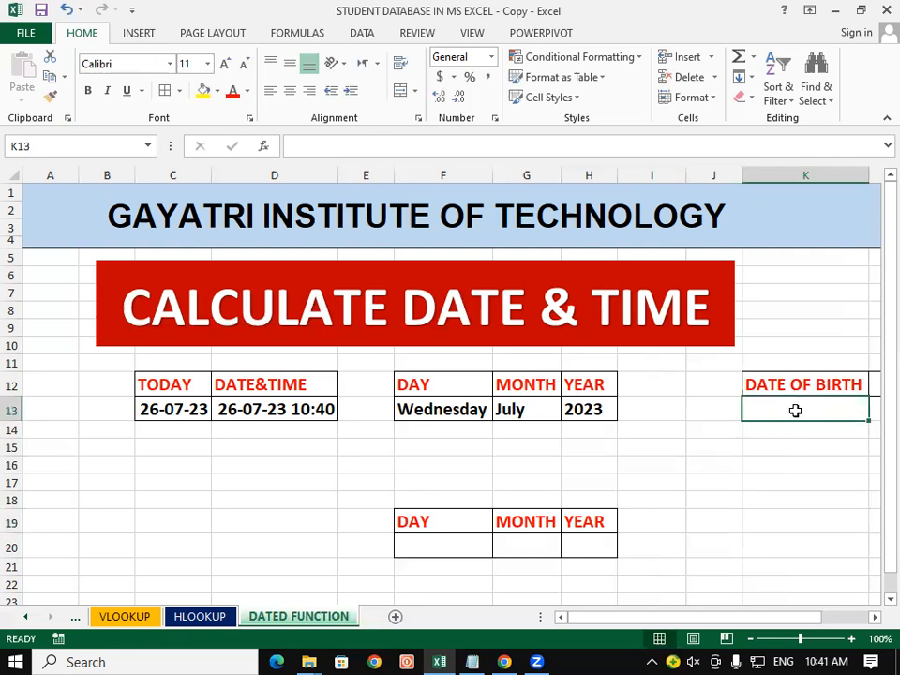
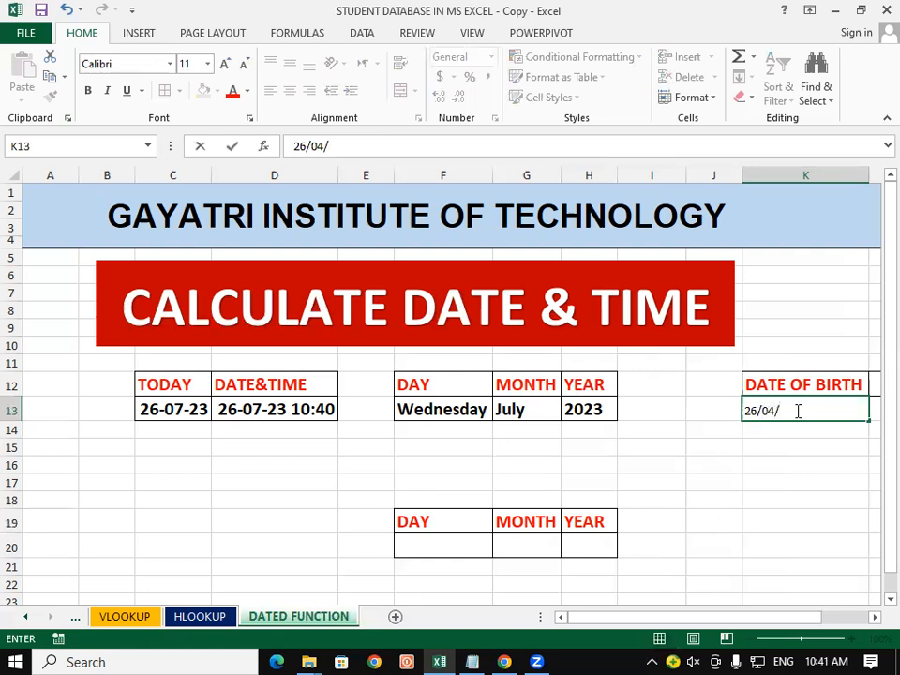
left_click(679, 524)
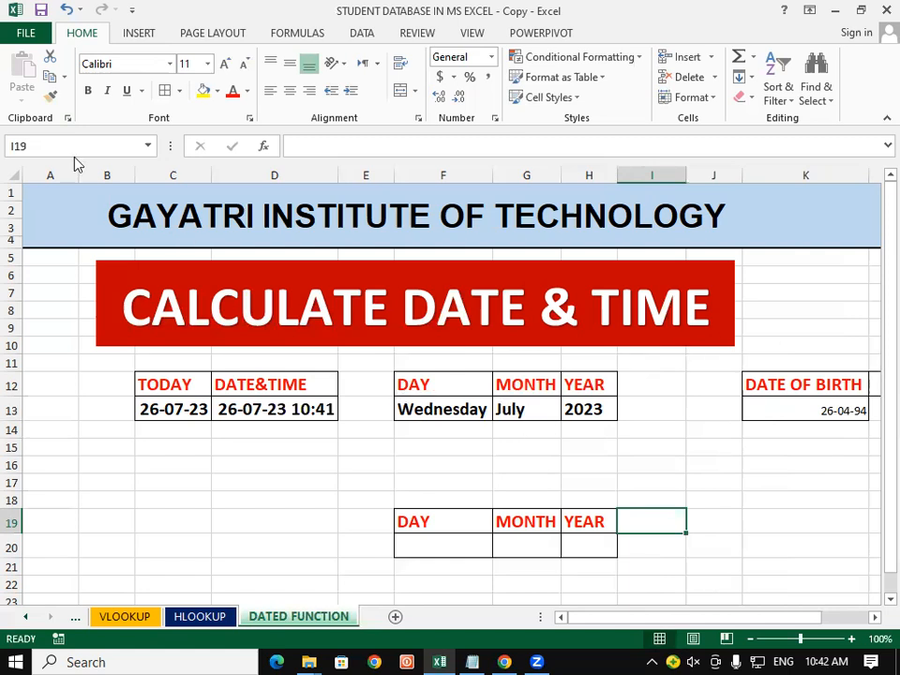
left_click(832, 408)
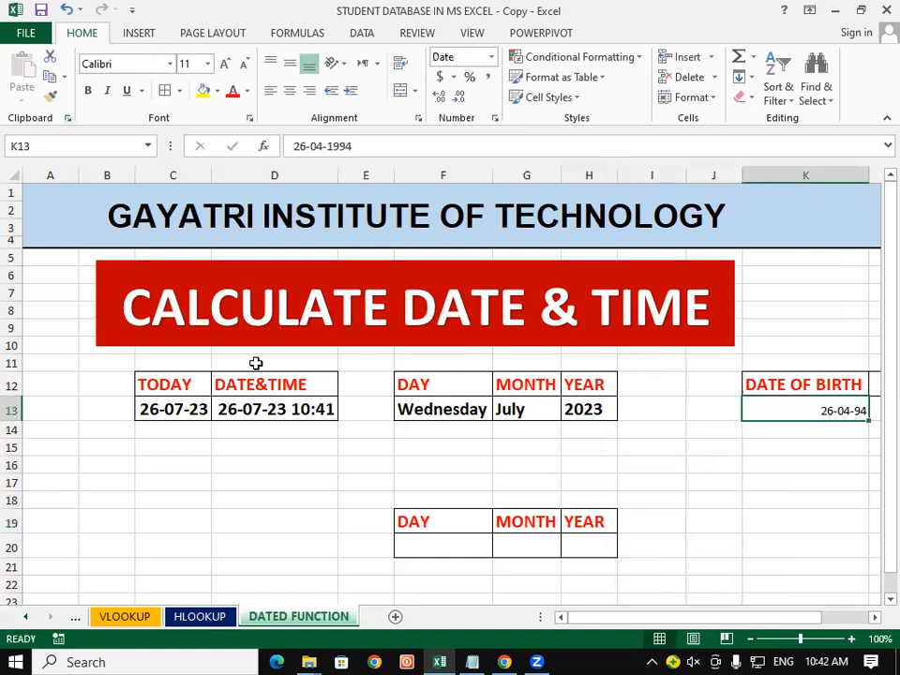
left_click(514, 408)
double_click(51, 96)
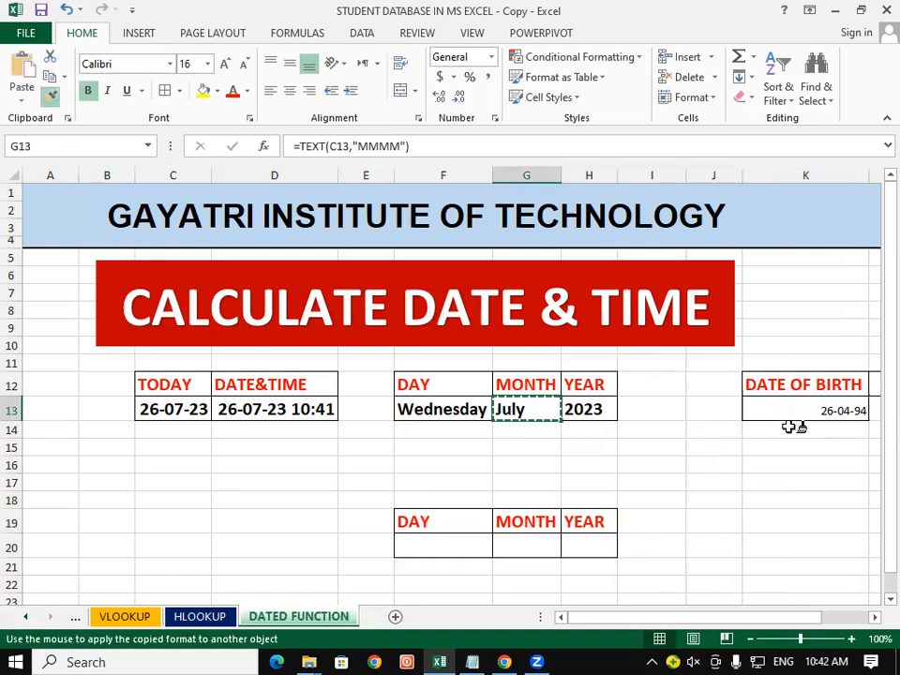
left_click(812, 407)
key("Escape")
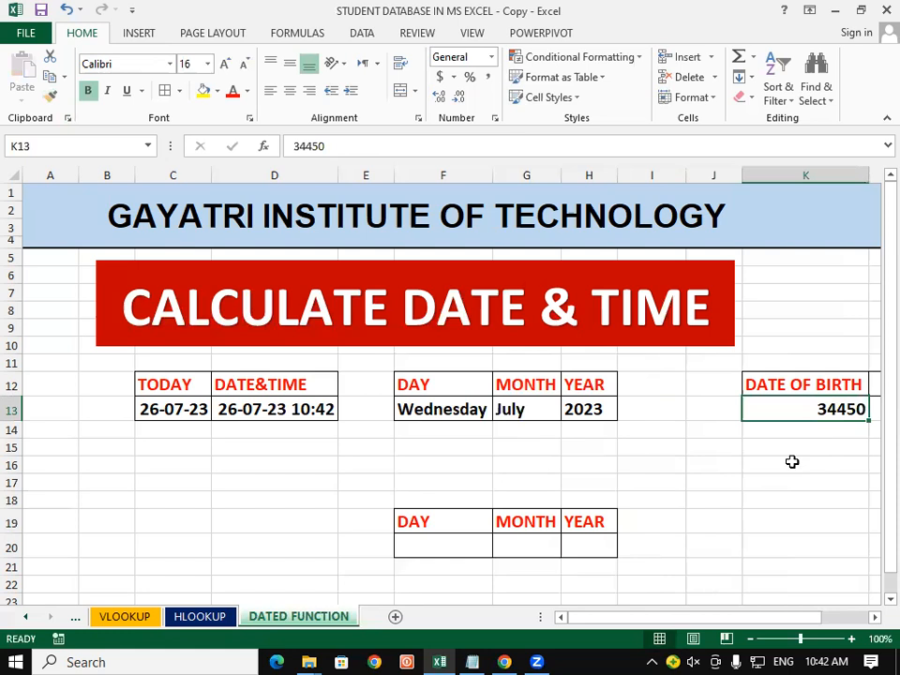
left_click(790, 464)
left_click(799, 407)
key("ctrl+z")
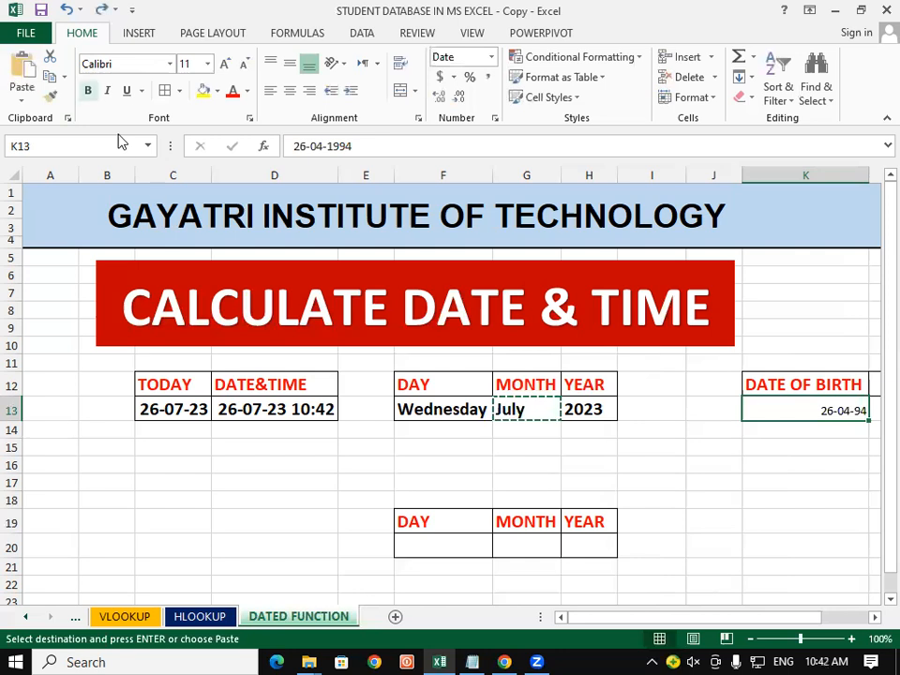
Make the date of birth in K13 bold and enlarge its font three sizes
key("ctrl+b")
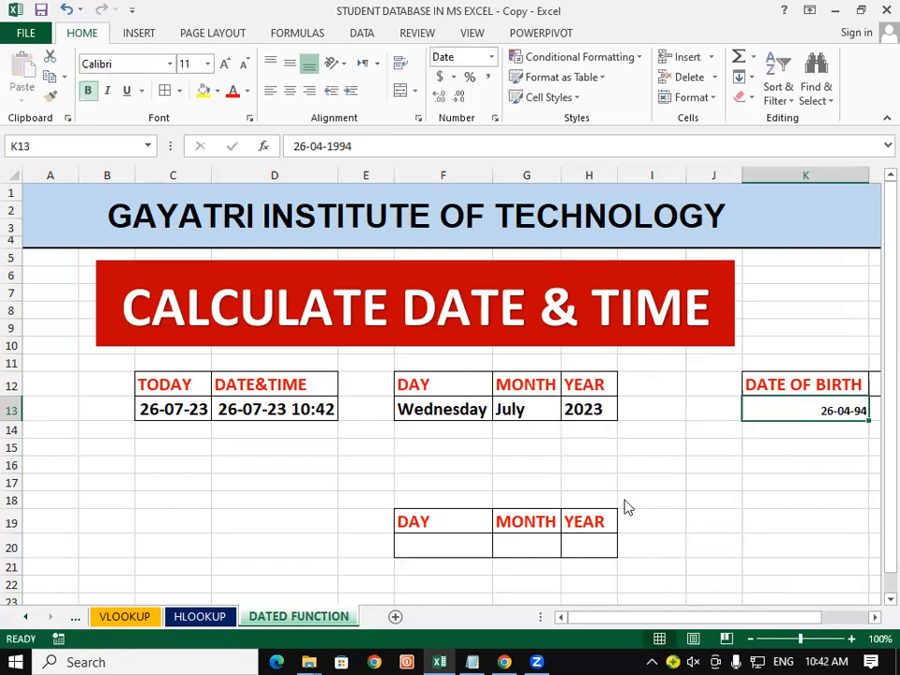
left_click(224, 64)
left_click(224, 65)
left_click(836, 470)
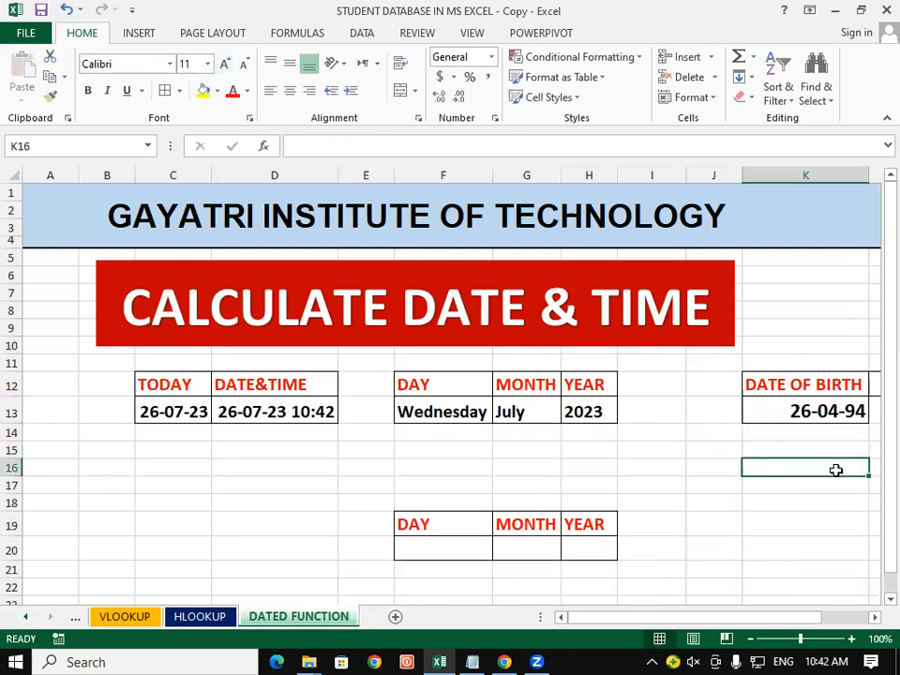
scroll(746, 463, "down", 1)
scroll(745, 462, "up", 1)
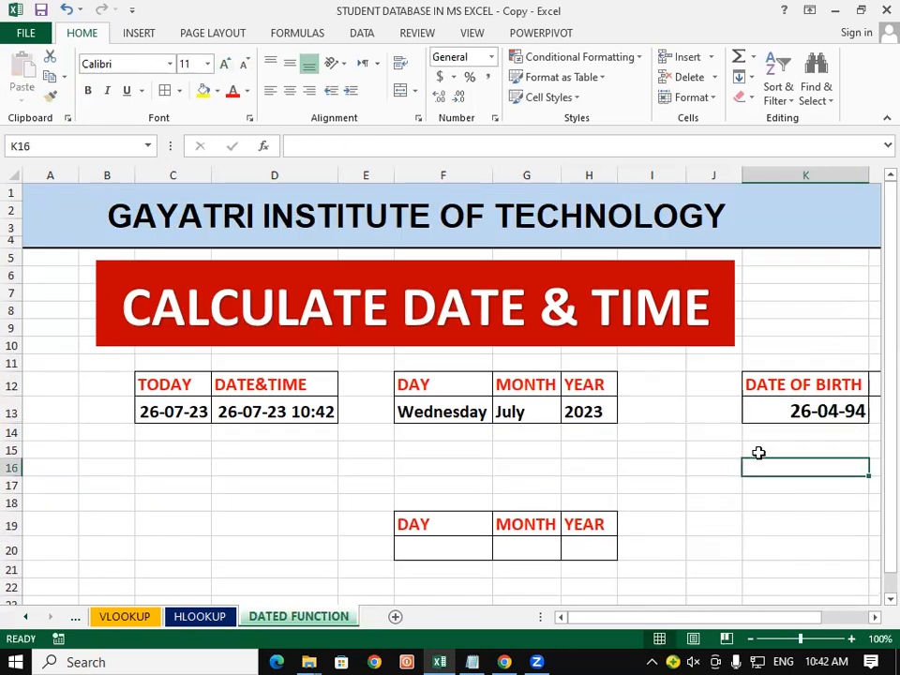
left_click(784, 347)
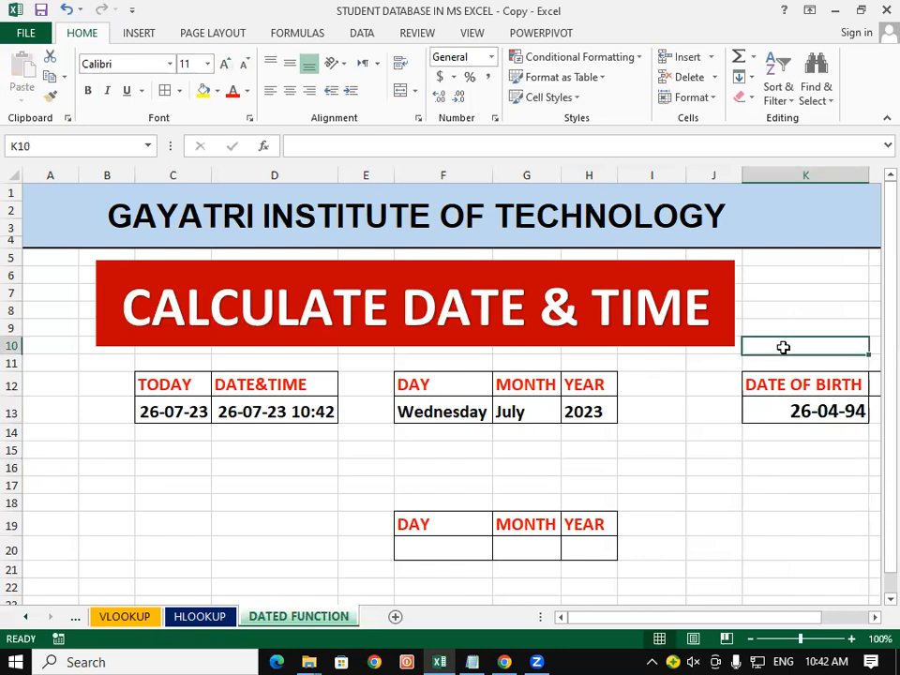
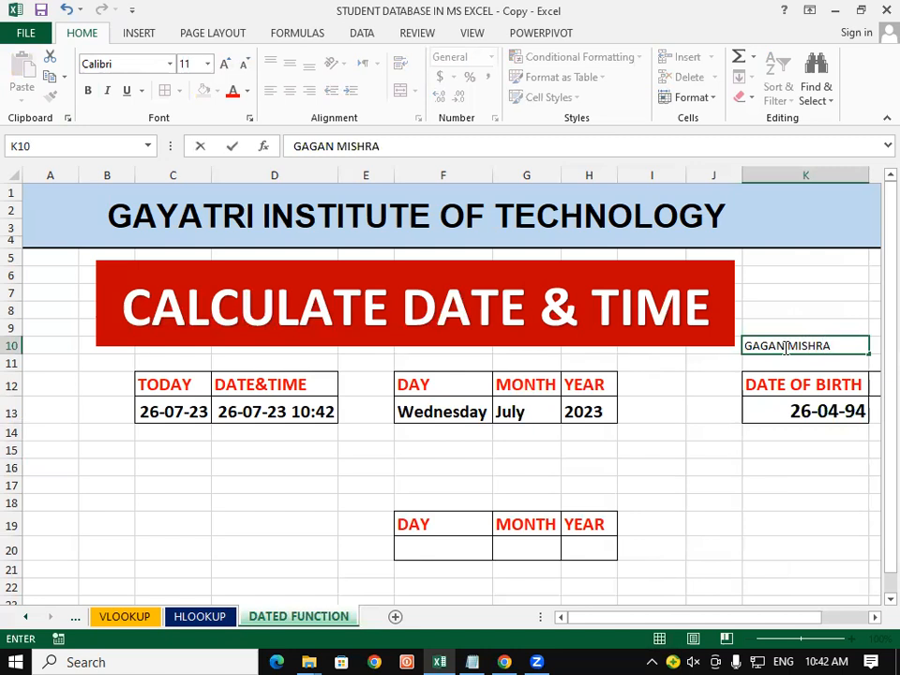
Enter the person's full name in K10 above the date of birth
left_click(787, 497)
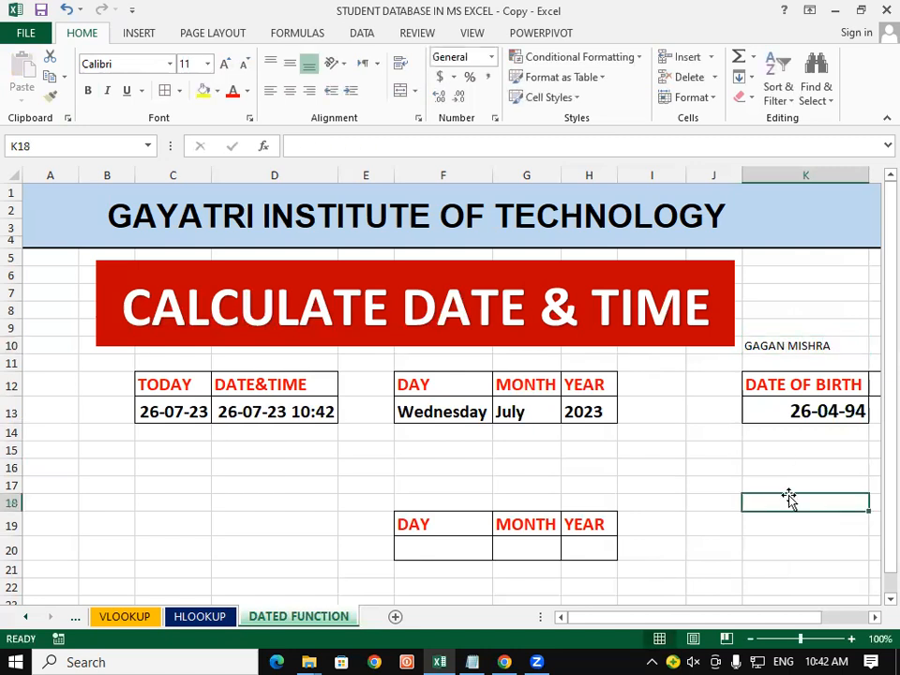
left_click(831, 409)
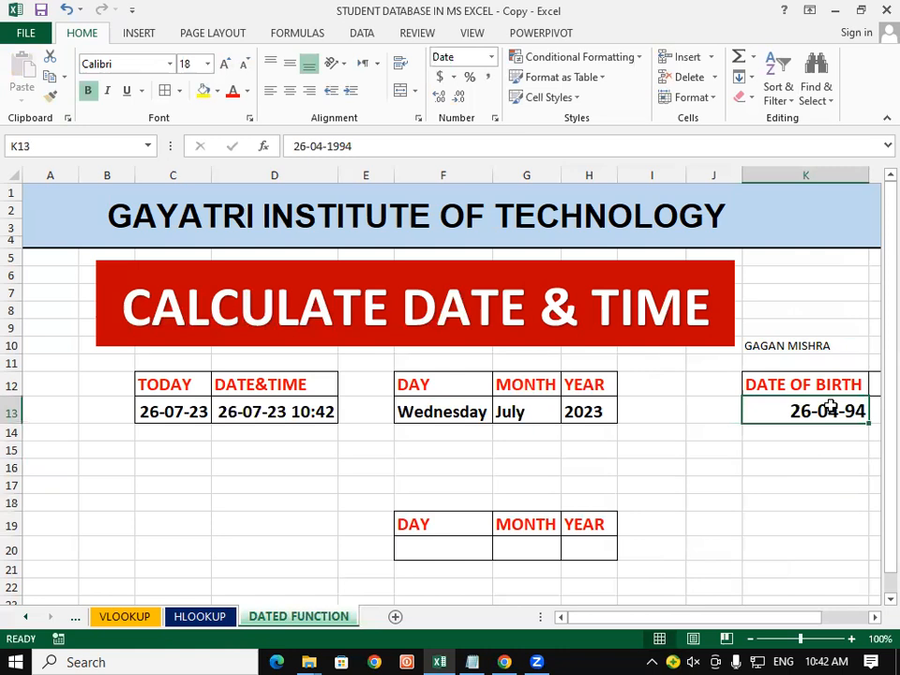
left_click(751, 464)
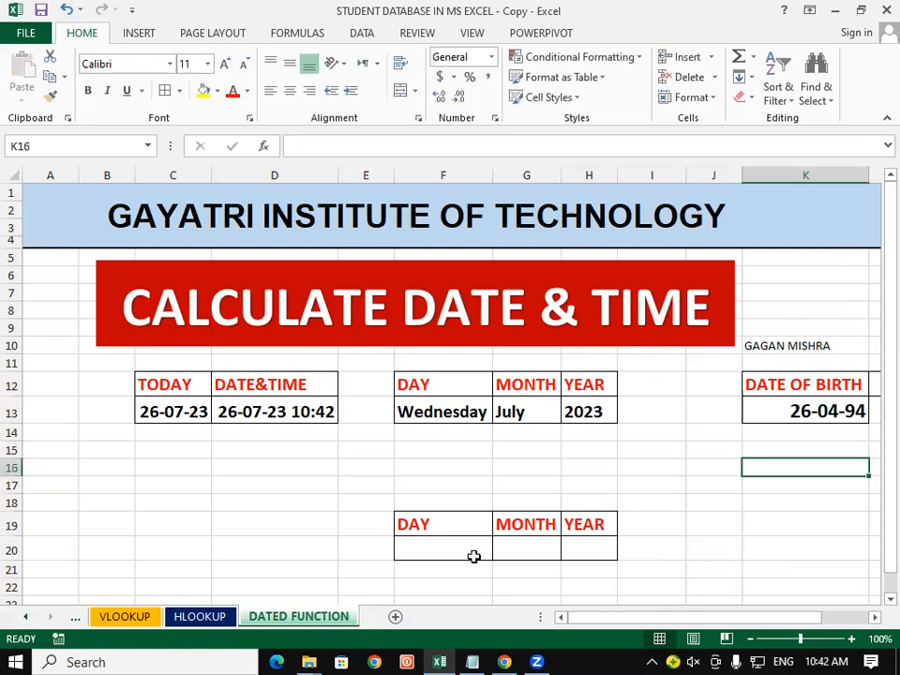
left_click(409, 545)
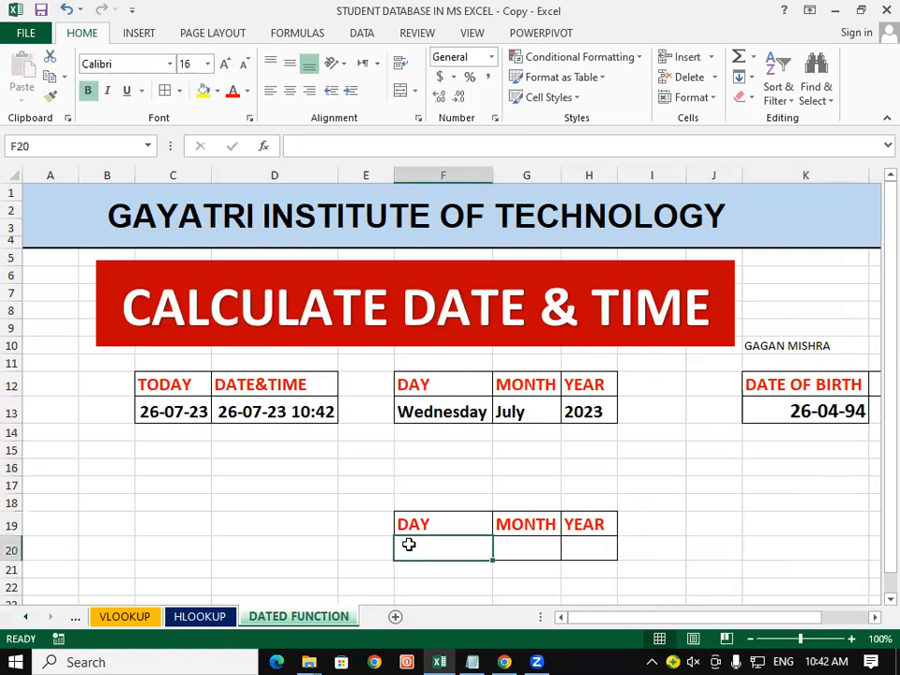
Set the name in K10 to 14-point bold text
left_click(741, 348)
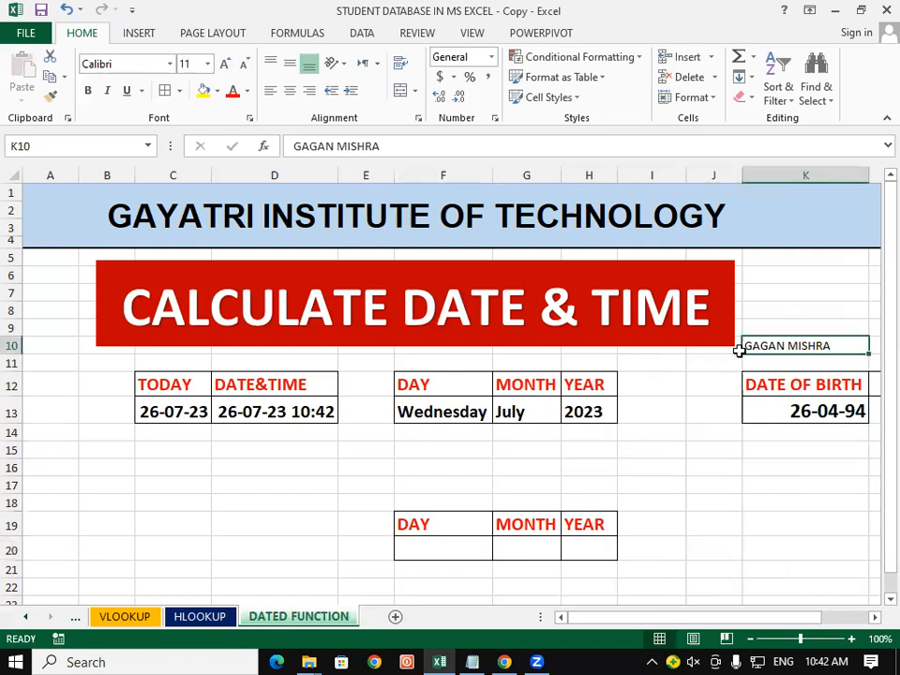
left_click(224, 66)
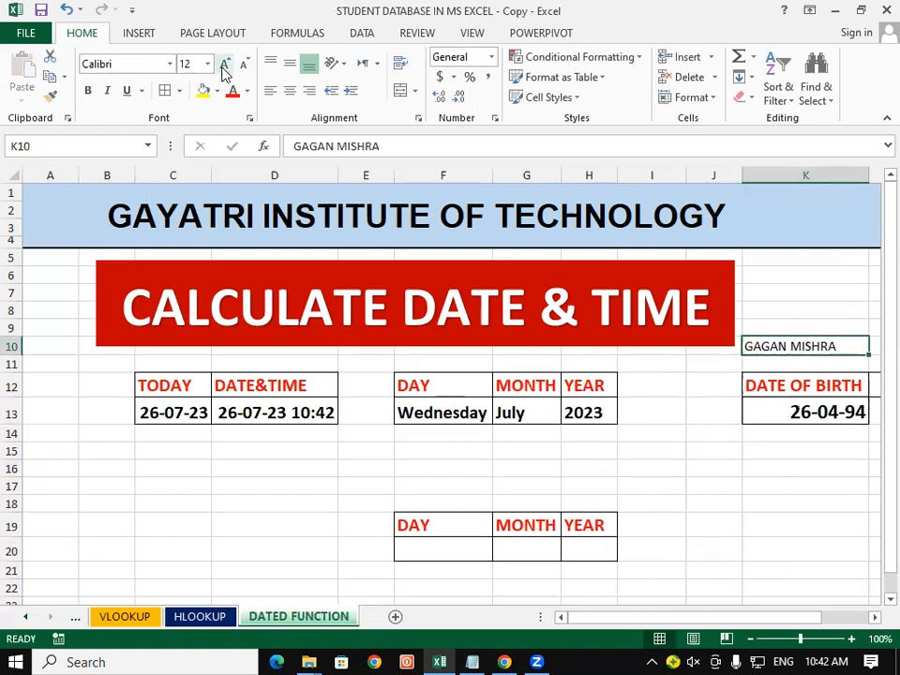
left_click(224, 66)
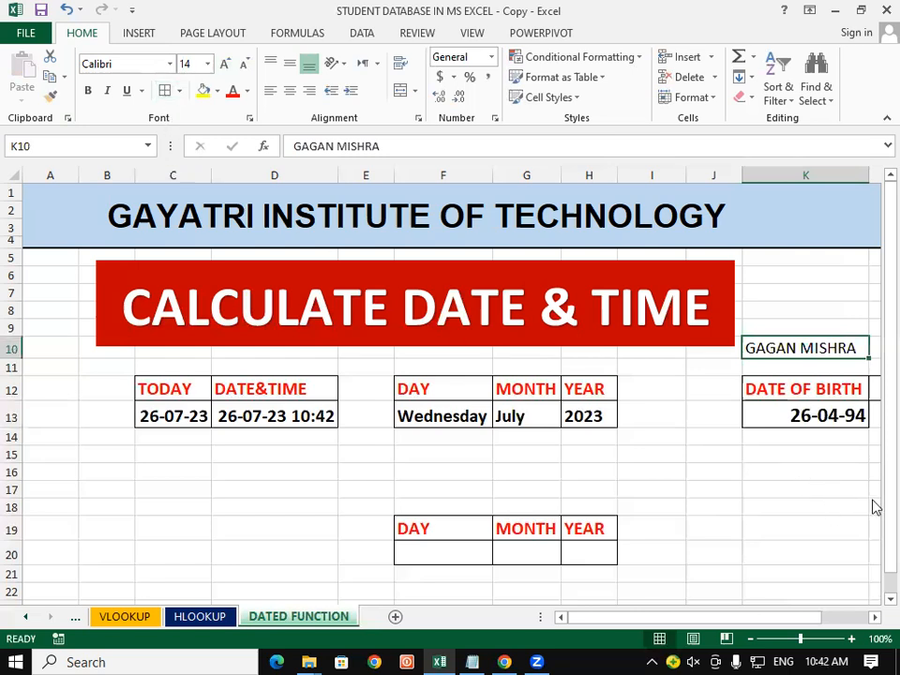
left_click(749, 491)
left_click(781, 343)
left_click(90, 91)
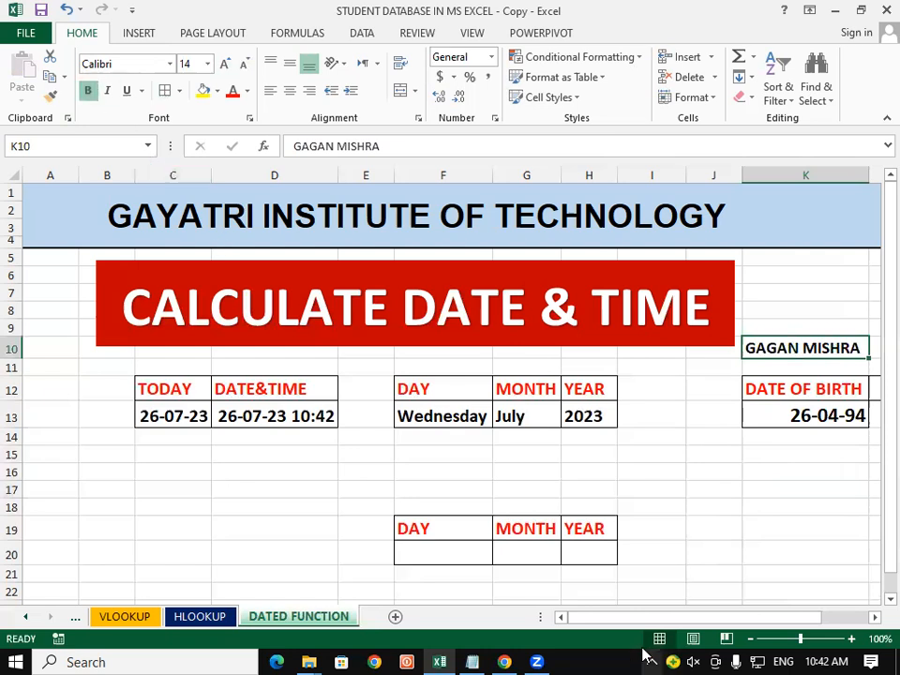
left_click(427, 543)
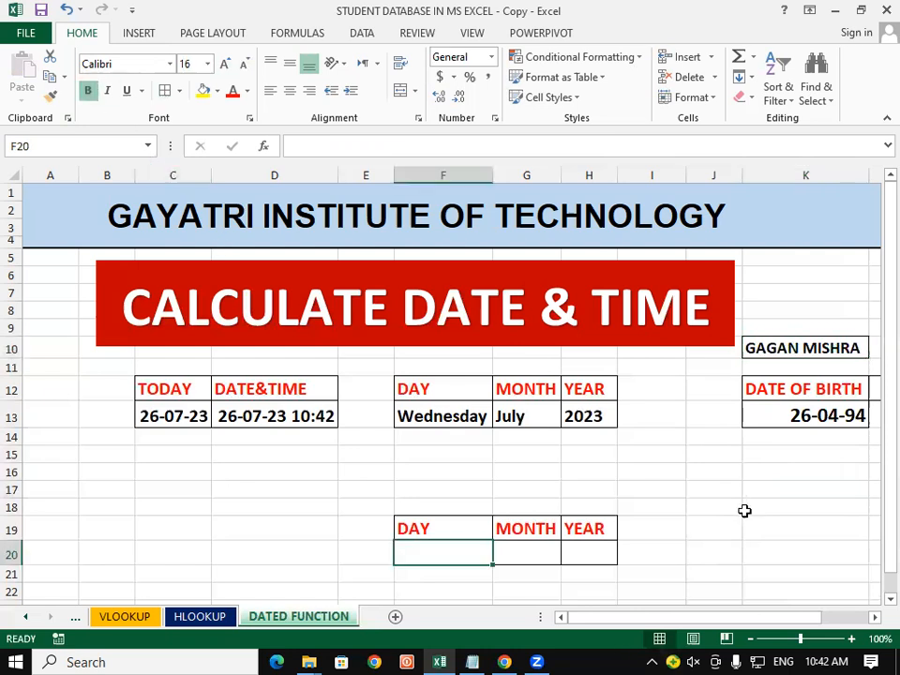
Enter =DATEDIF(K13,C13,"D") in F20, giving an age of 10683 days
type("=")
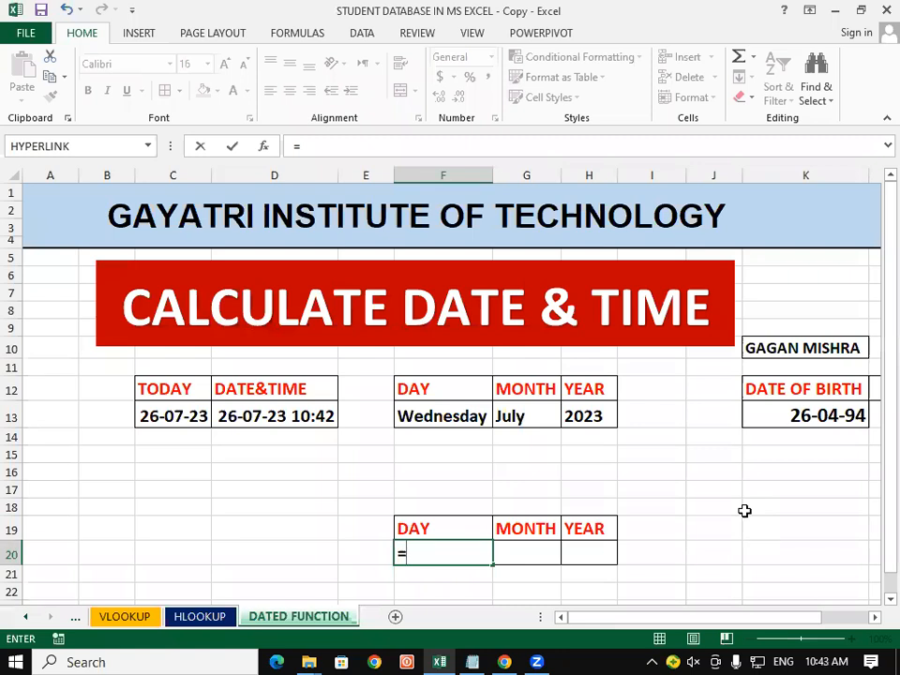
type("DATEDIF")
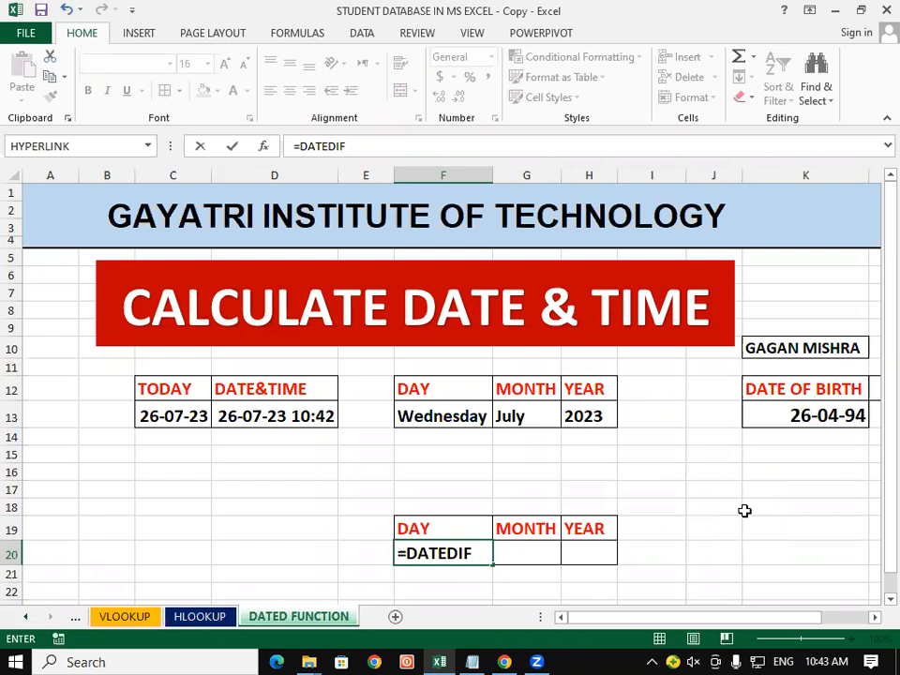
type("(")
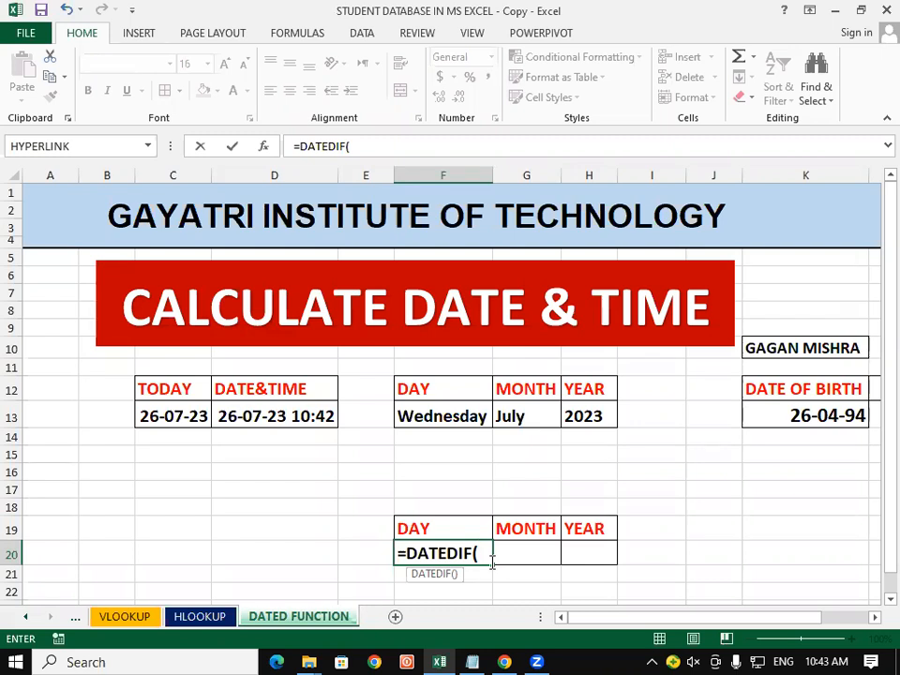
left_click(764, 411)
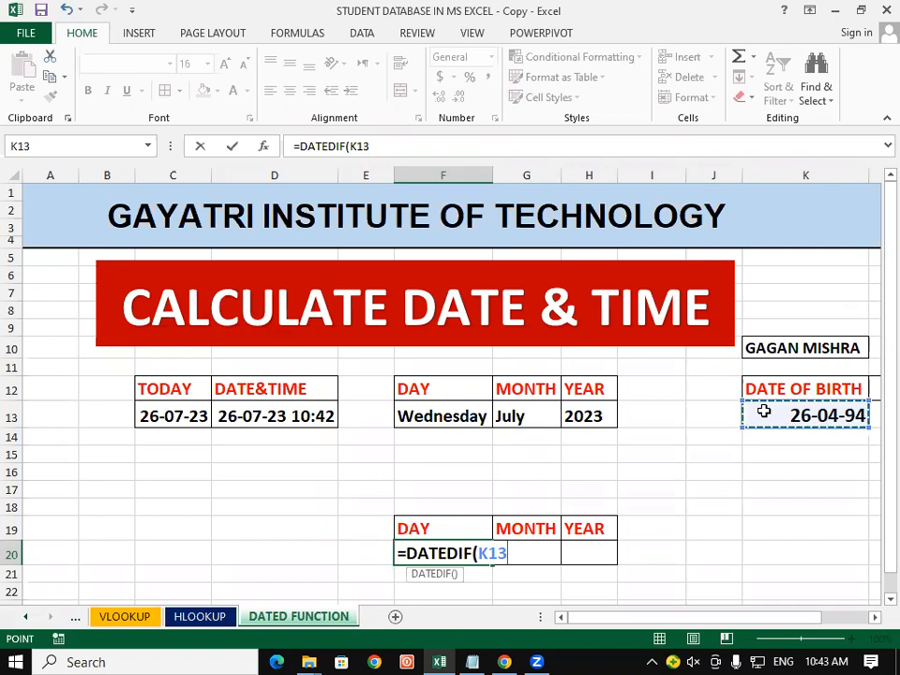
type(",")
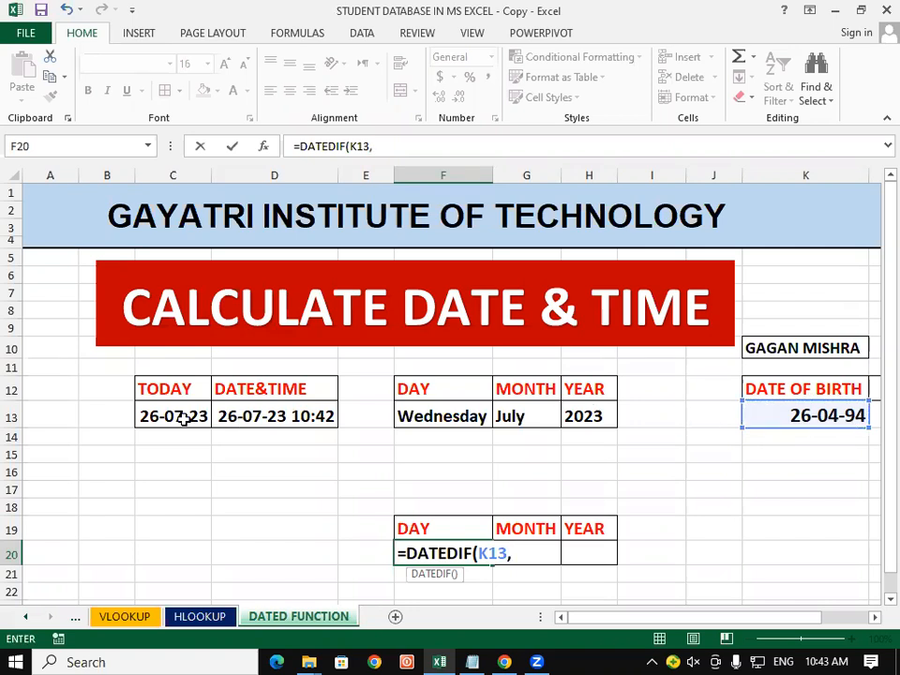
left_click(185, 421)
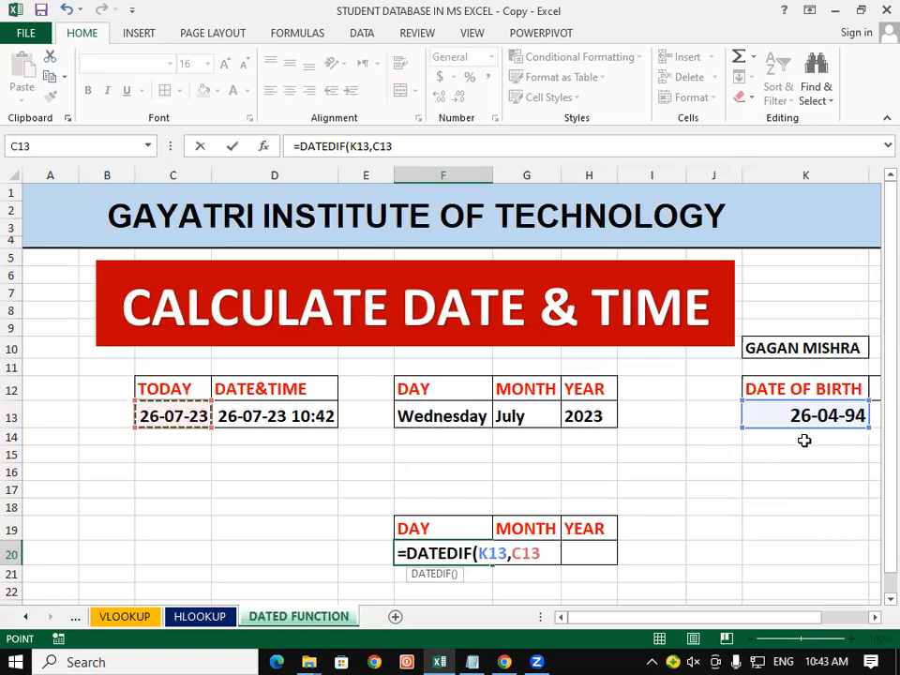
type(",")
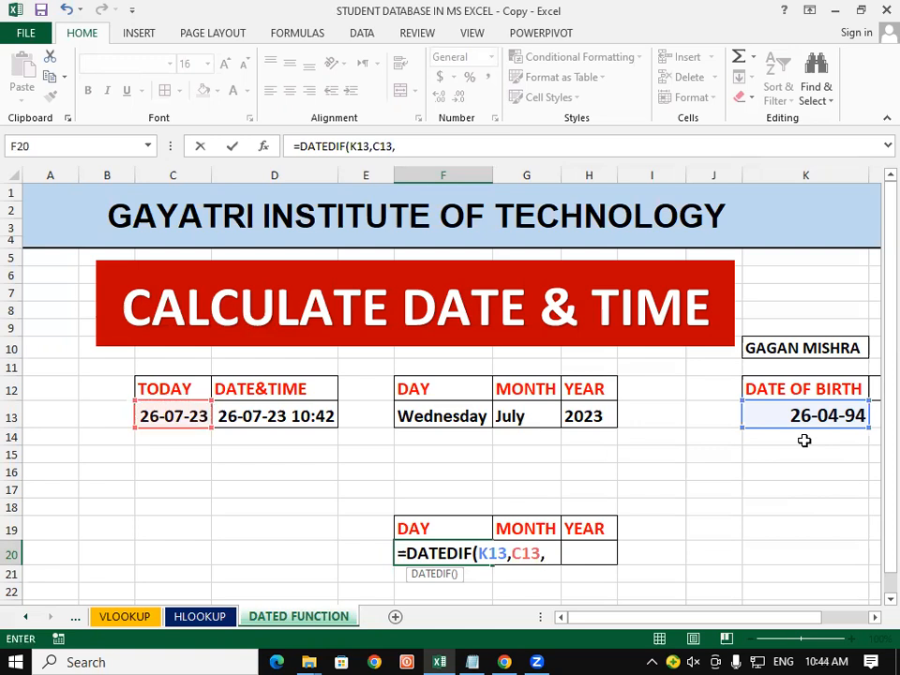
type("\"D\")")
key("Return")
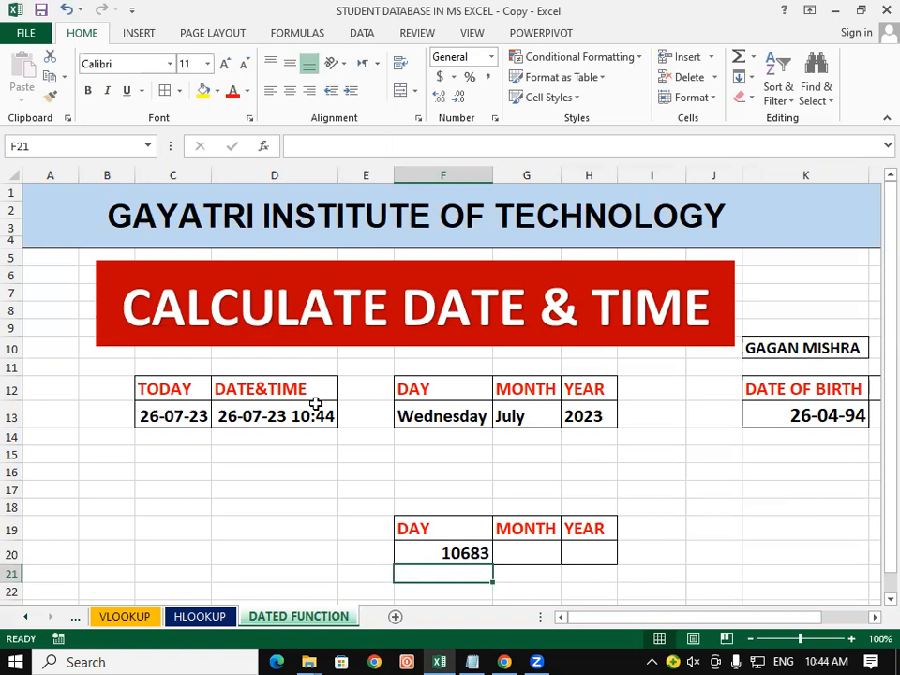
Enter =DATEDIF(K13,C13,"M") in G20, giving an age of 351 months
left_click(724, 487)
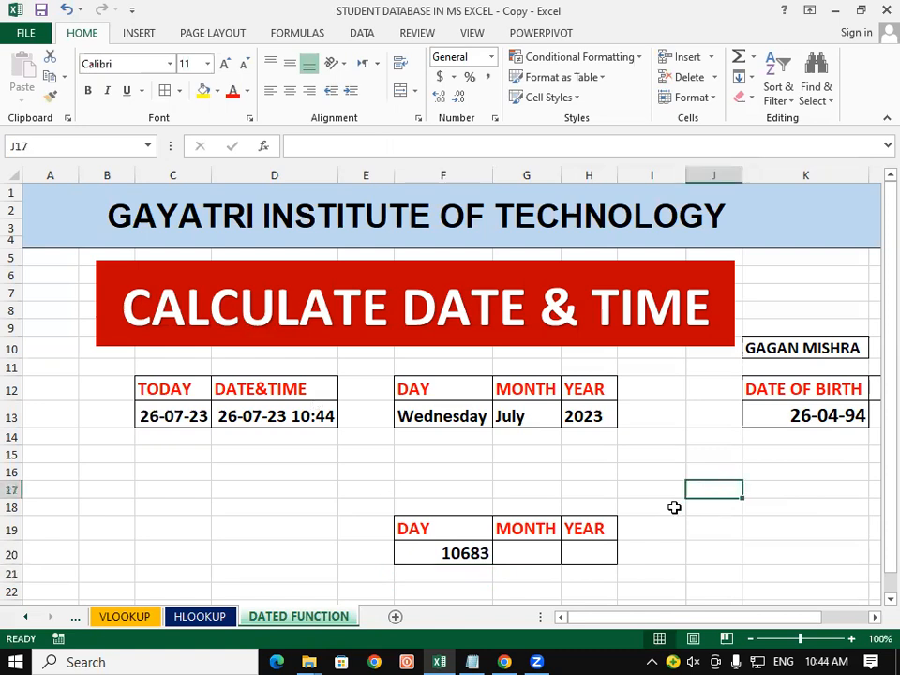
left_click(529, 552)
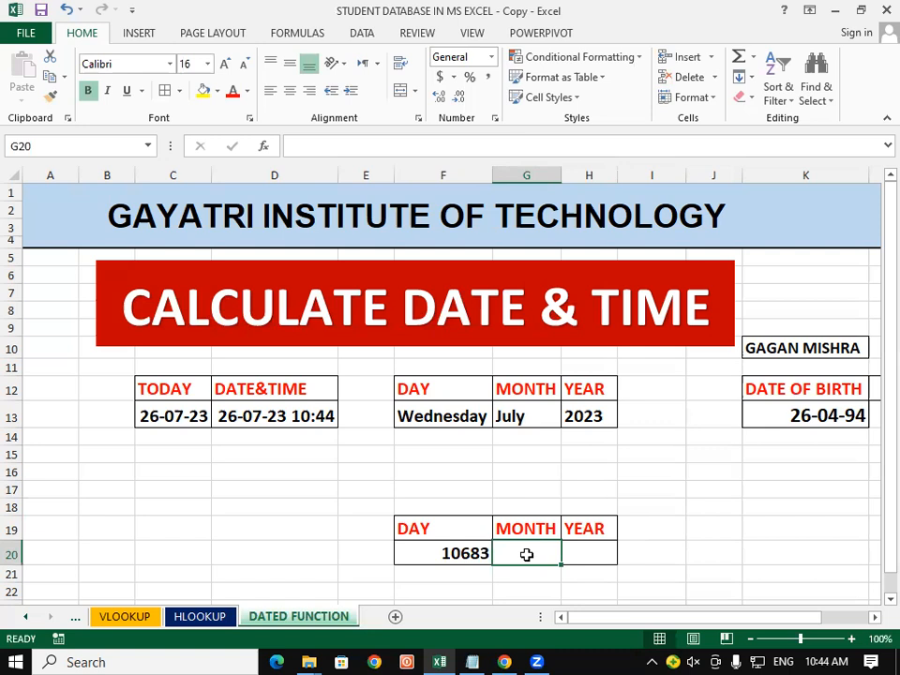
type("=DA")
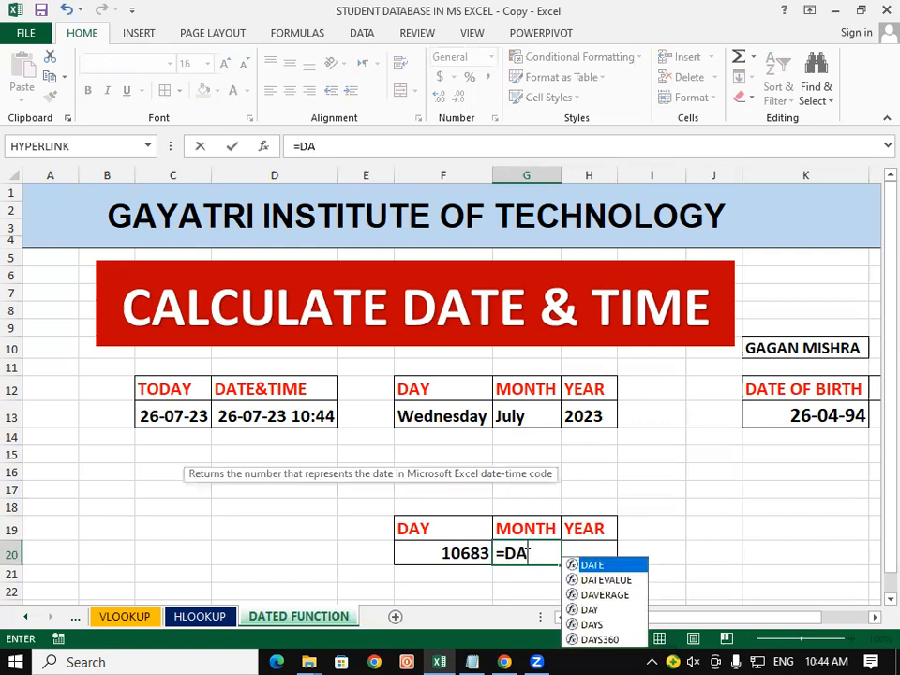
type("TEDIF")
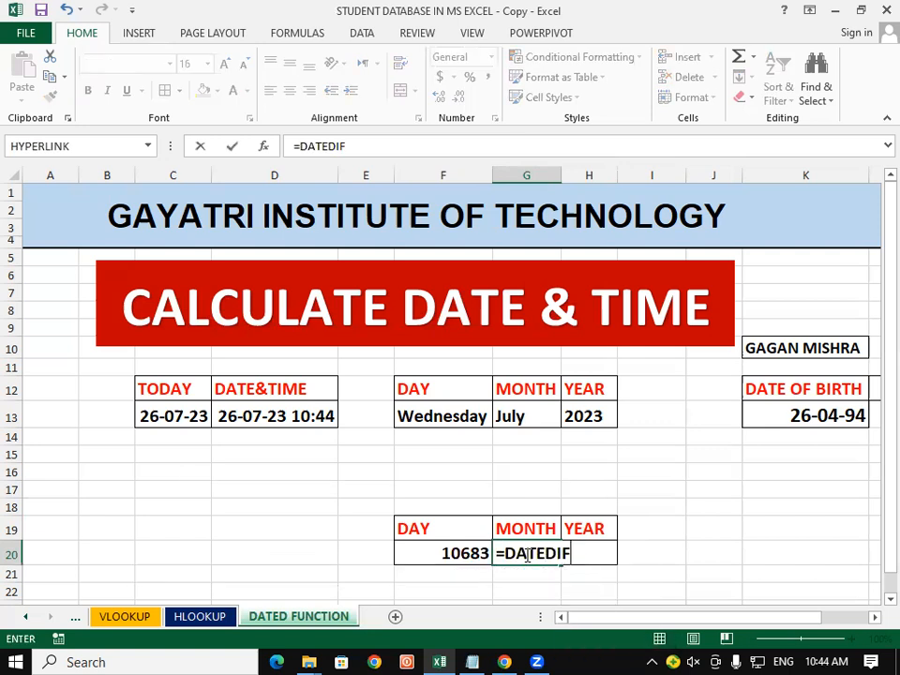
type("(")
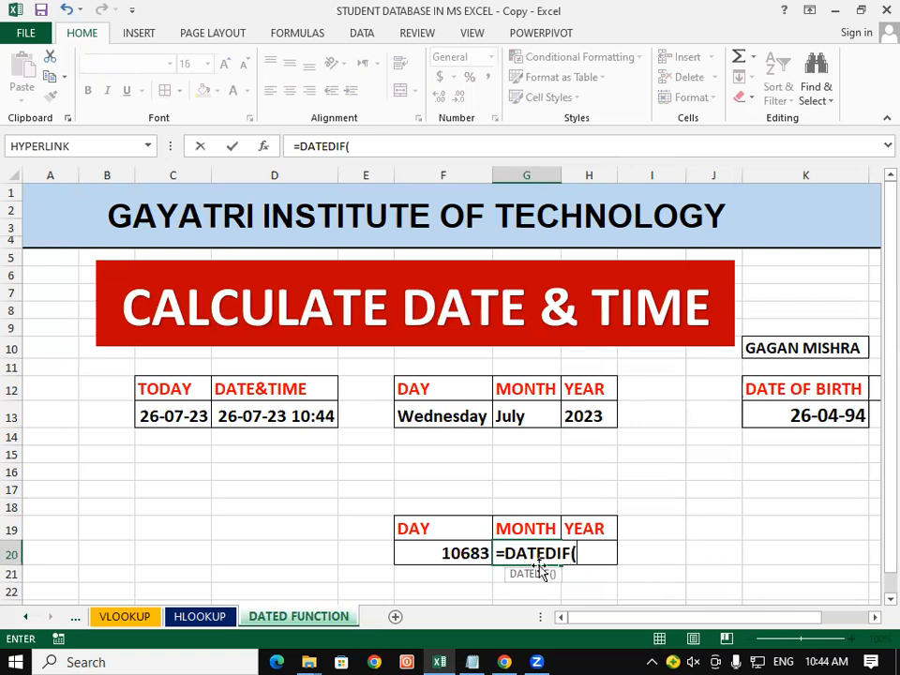
left_click(782, 416)
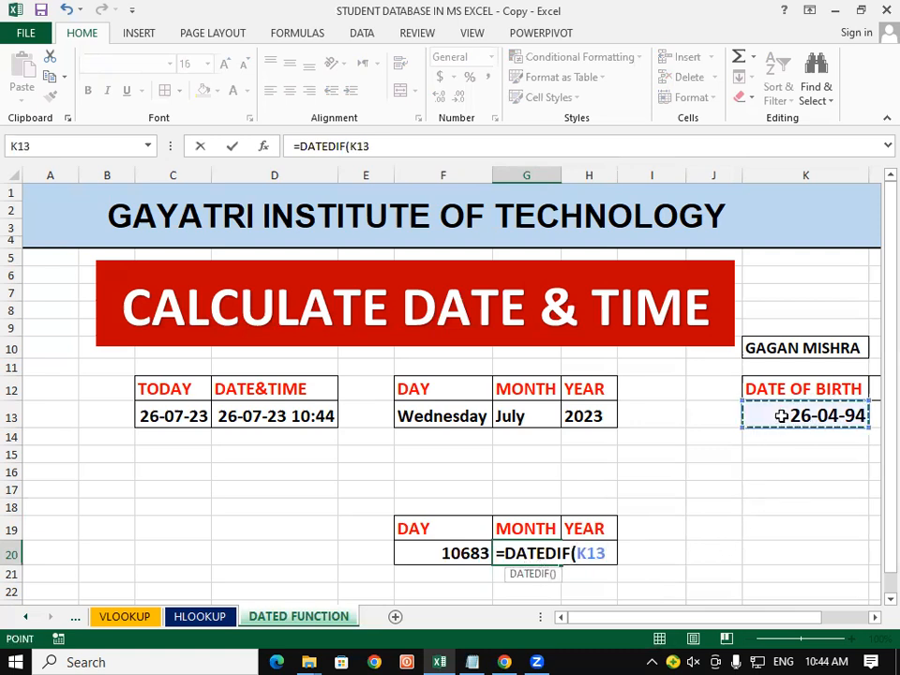
type(",")
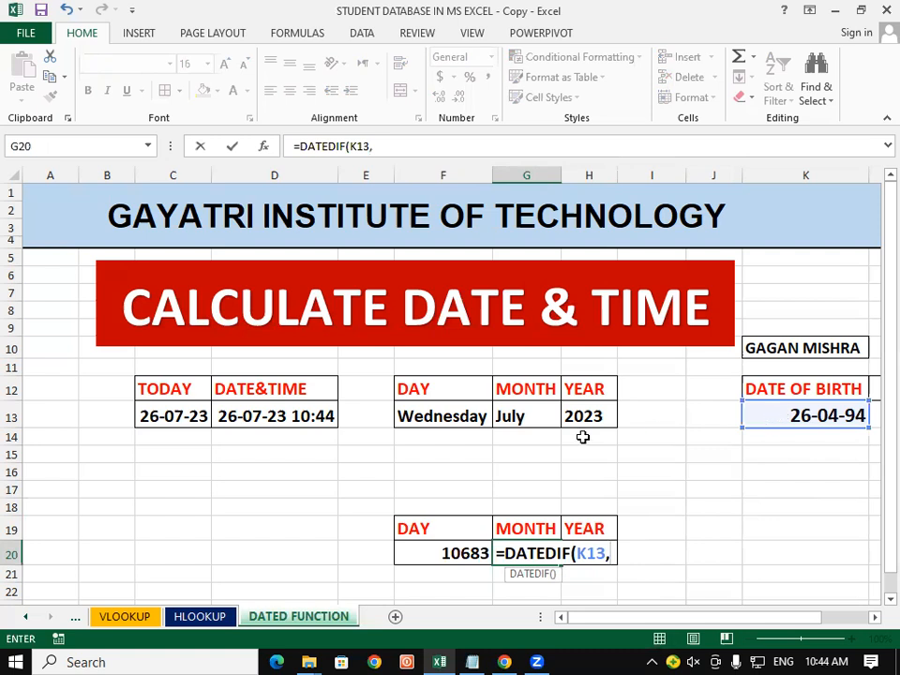
left_click(167, 415)
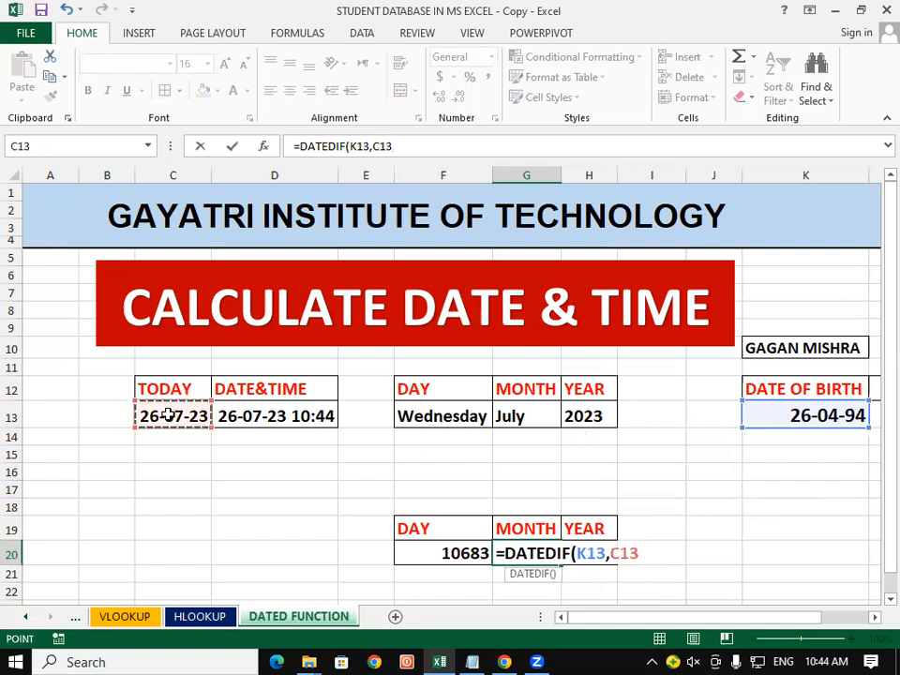
type(",")
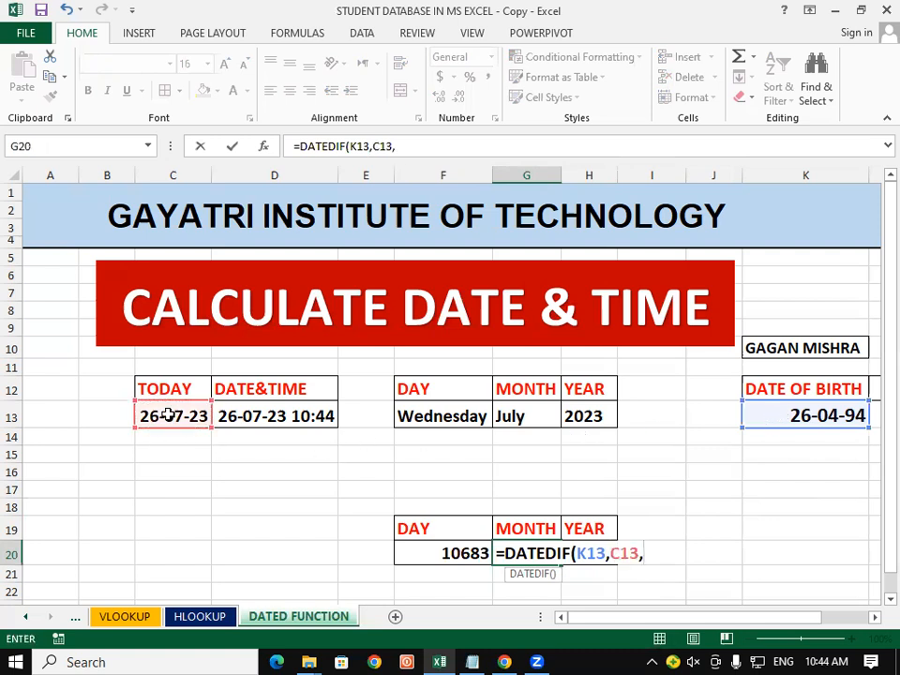
type("\"M\")")
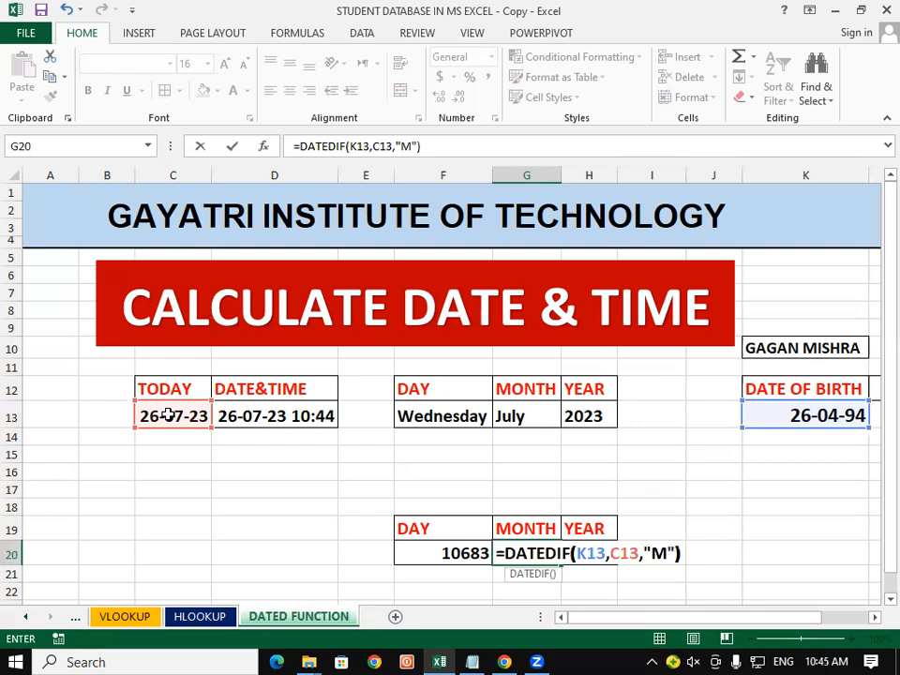
key("Return")
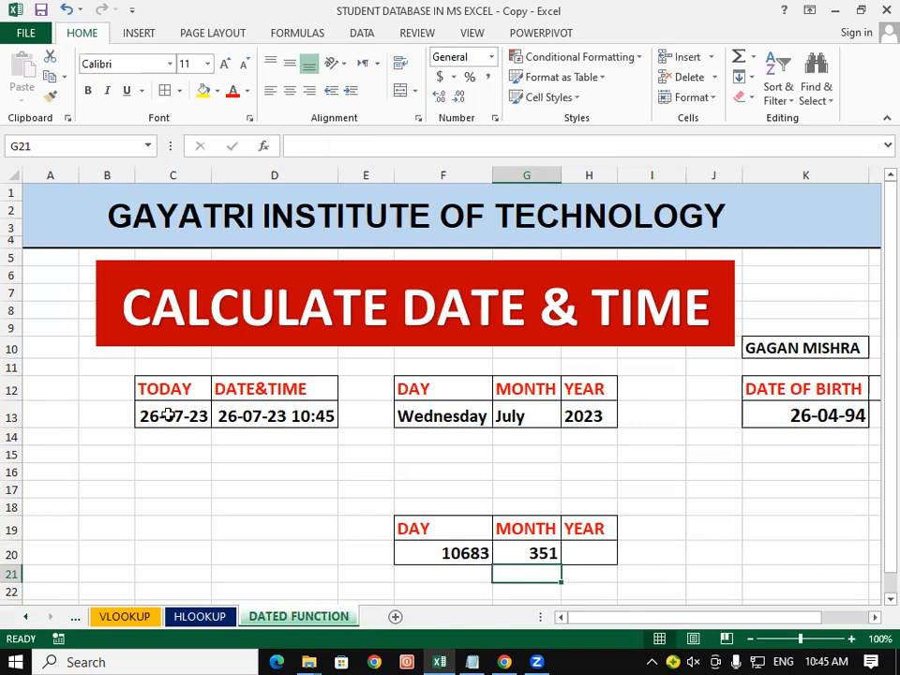
left_click(604, 553)
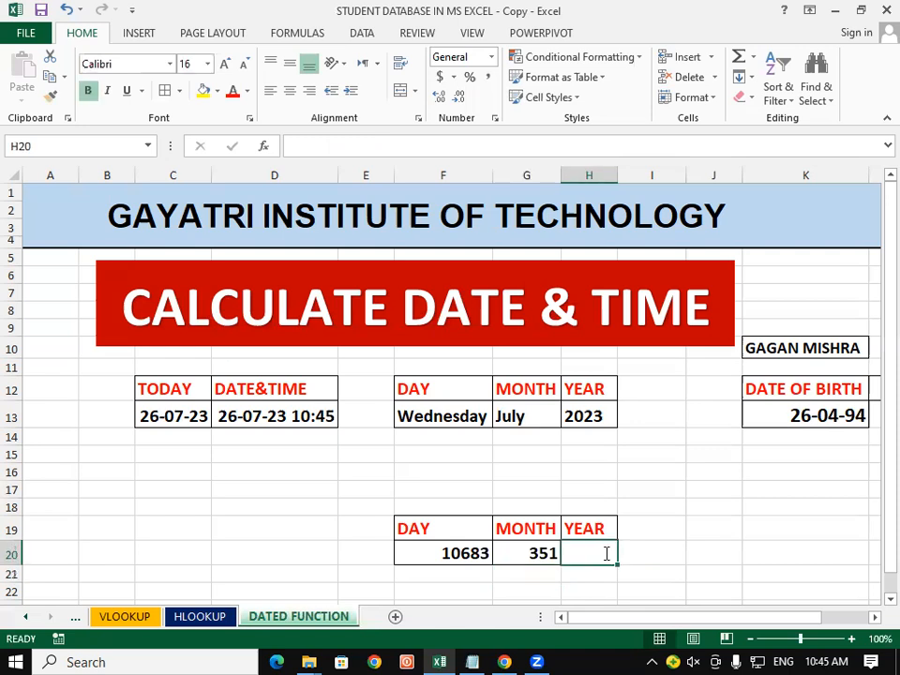
Enter =DATEDIF(K13,C13,"Y") in H20, giving an age of 29 years
type("=DATEDIF(")
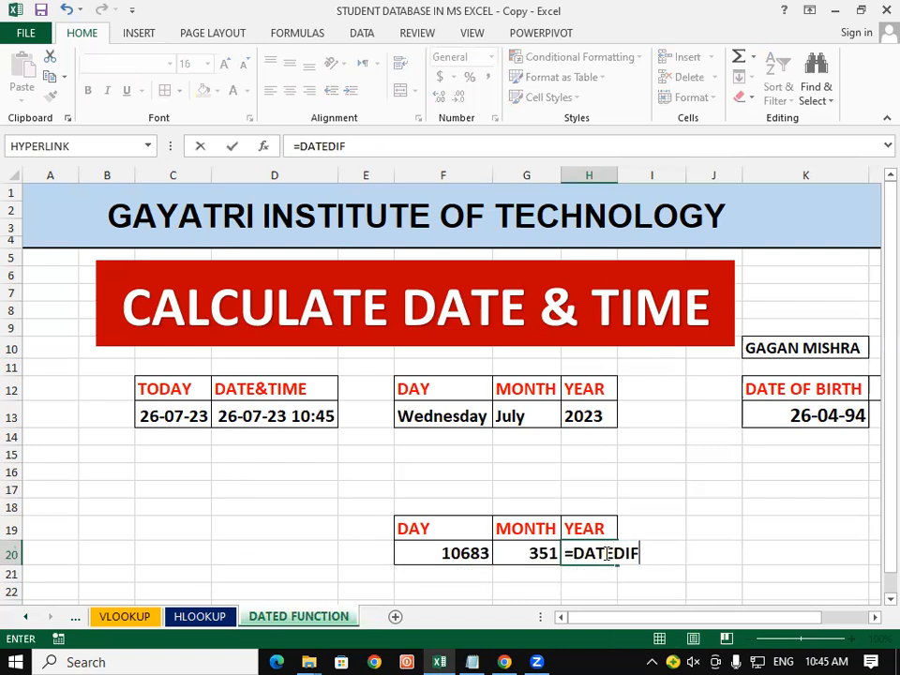
left_click(840, 415)
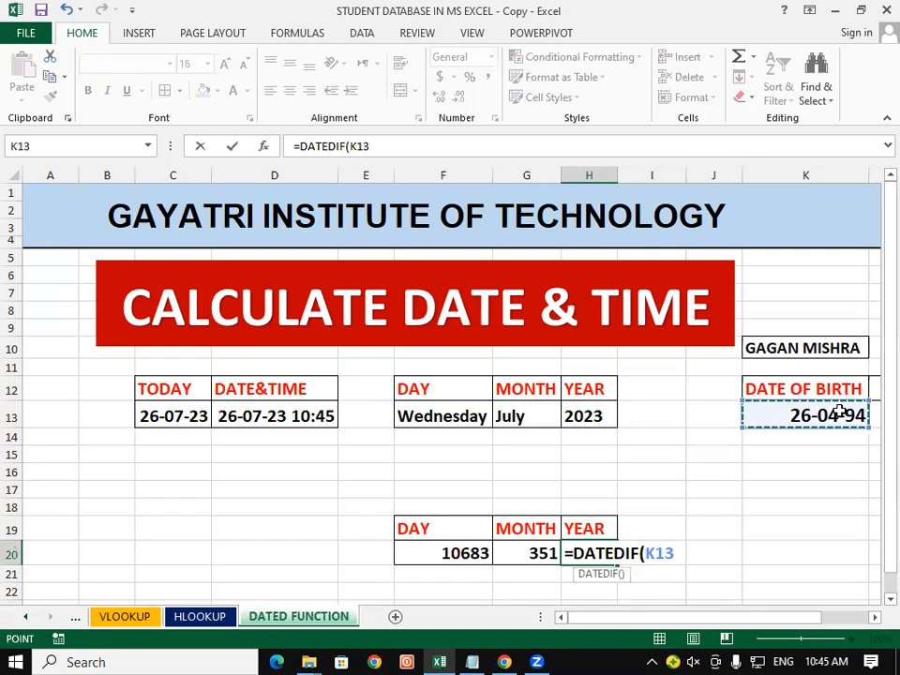
type(",")
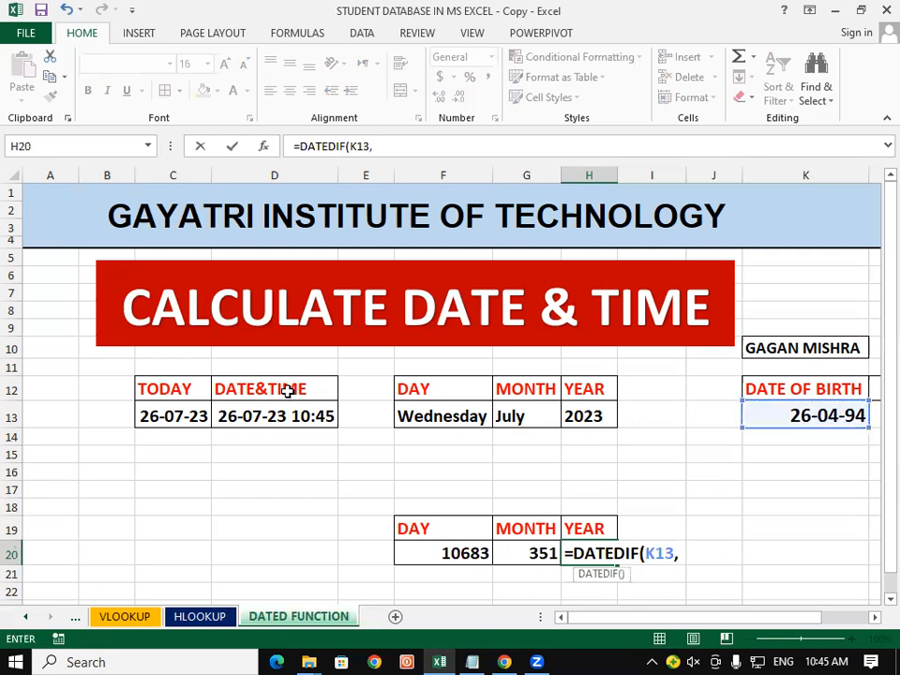
left_click(171, 405)
type(",\"")
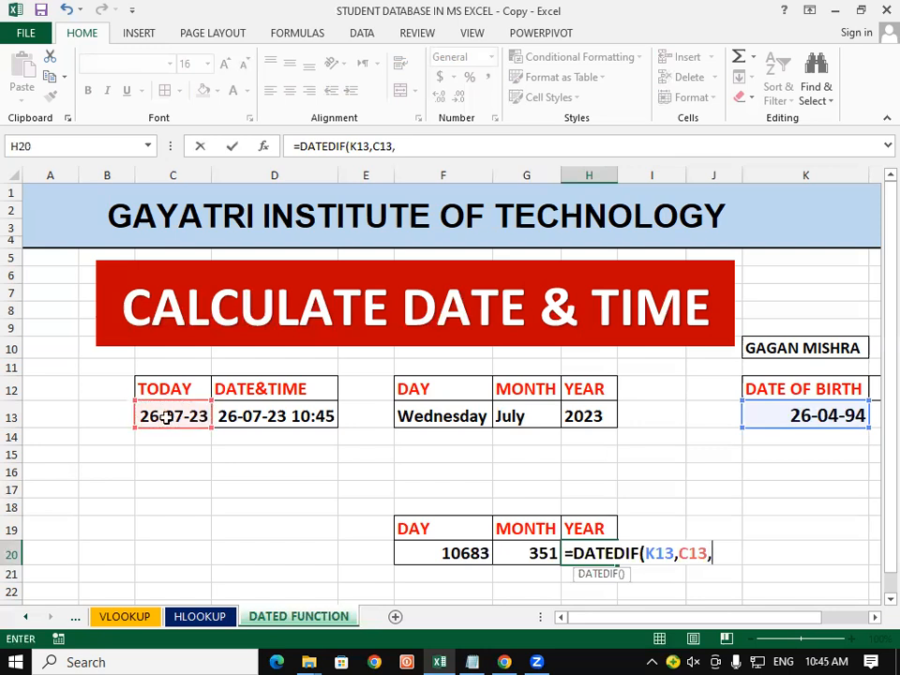
type("Y\")")
key("Return")
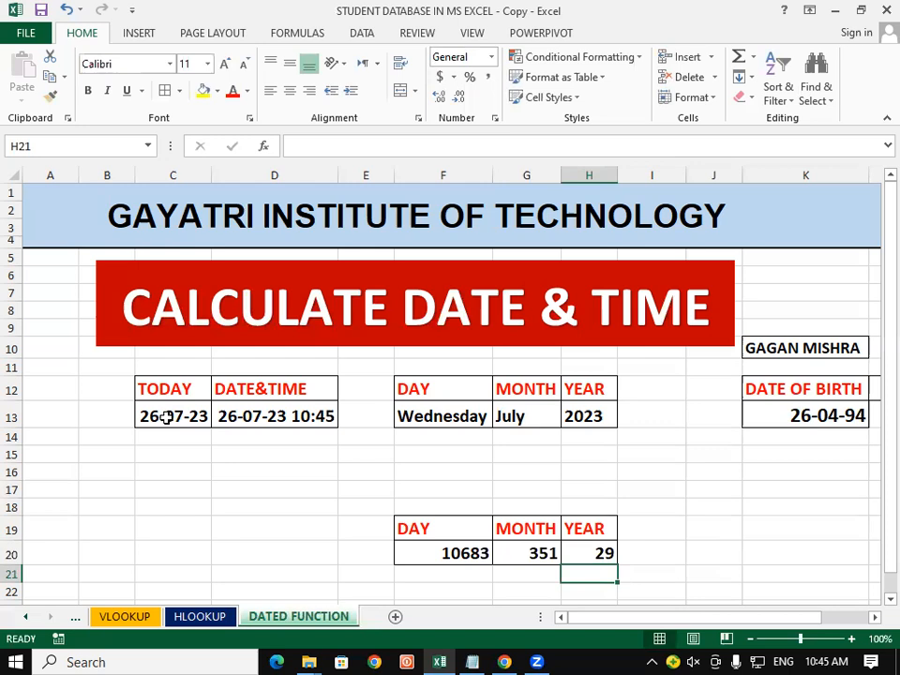
left_click(660, 489)
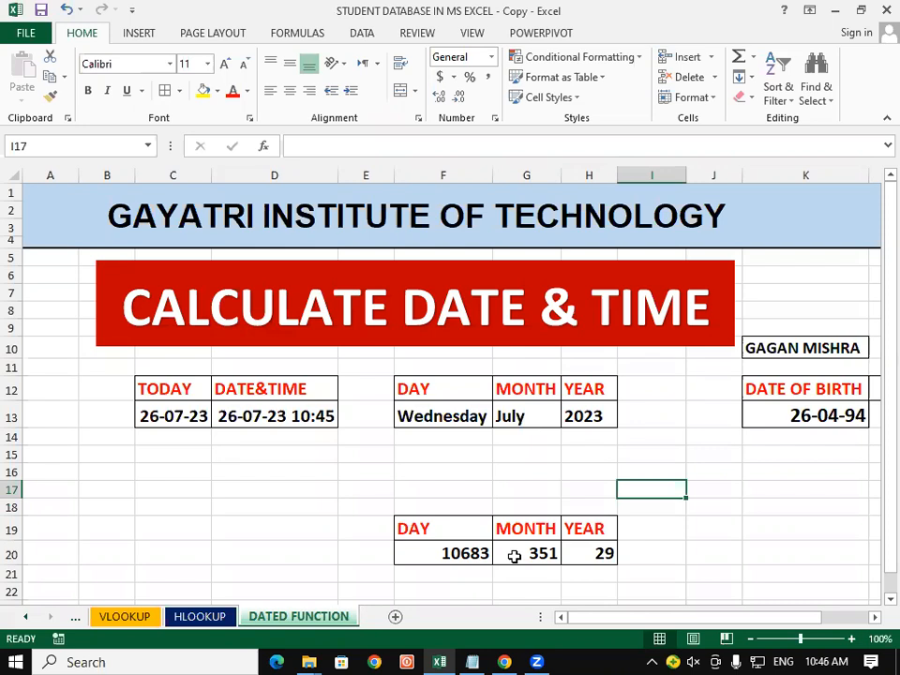
left_click(596, 544)
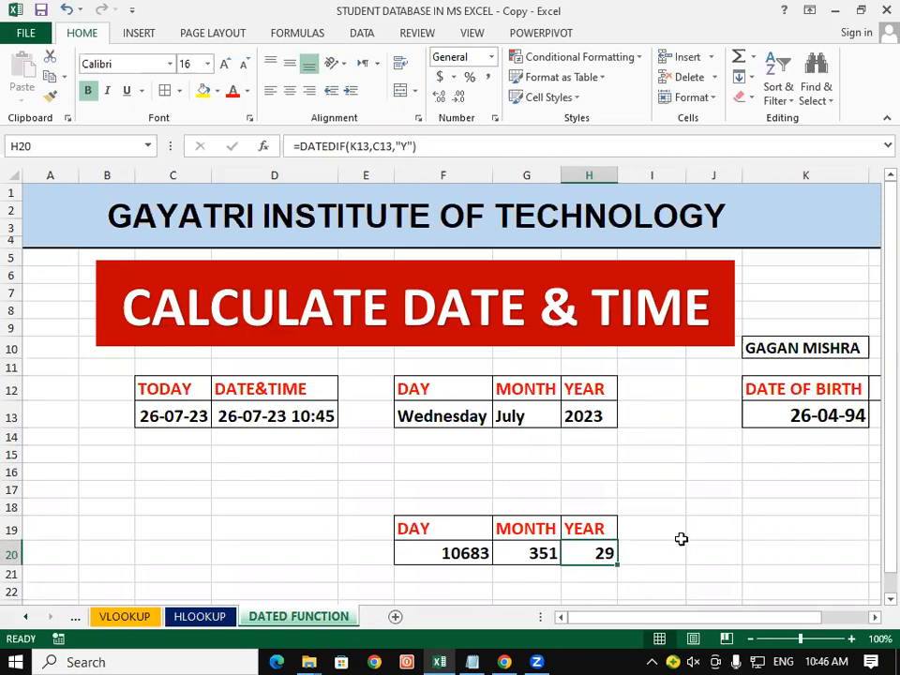
left_click(681, 535)
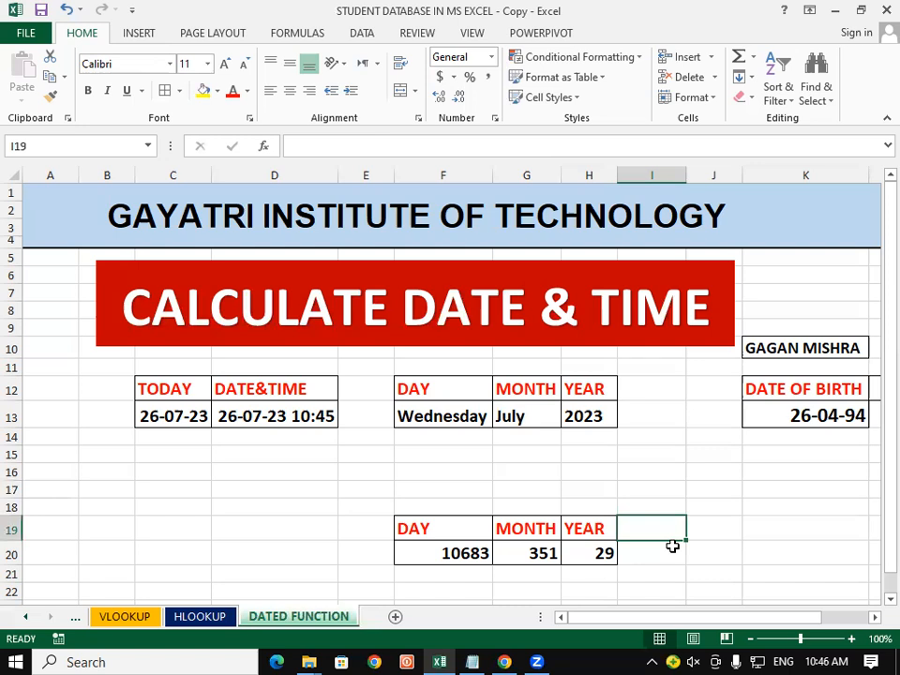
key("alt+Tab")
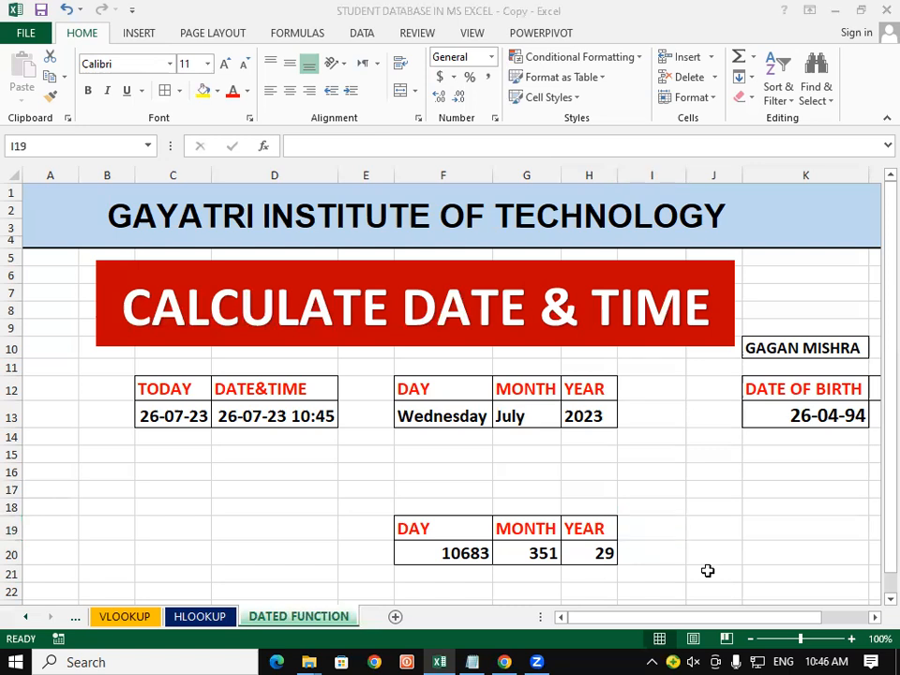